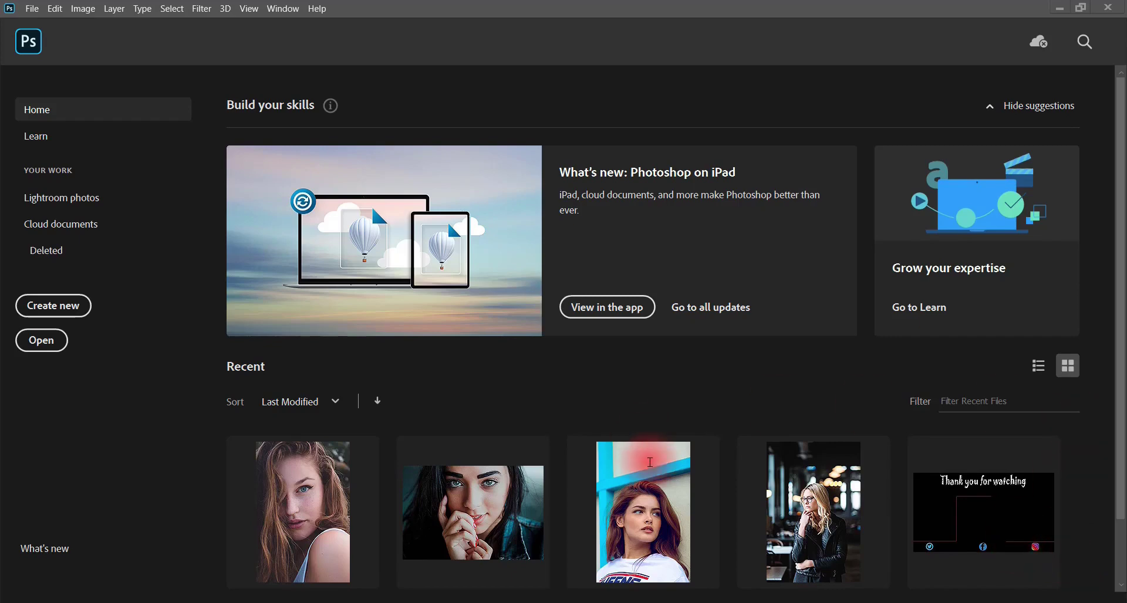
Open the recent photo of the red-haired woman against the blue beams and unlock its background layer.
click(644, 522)
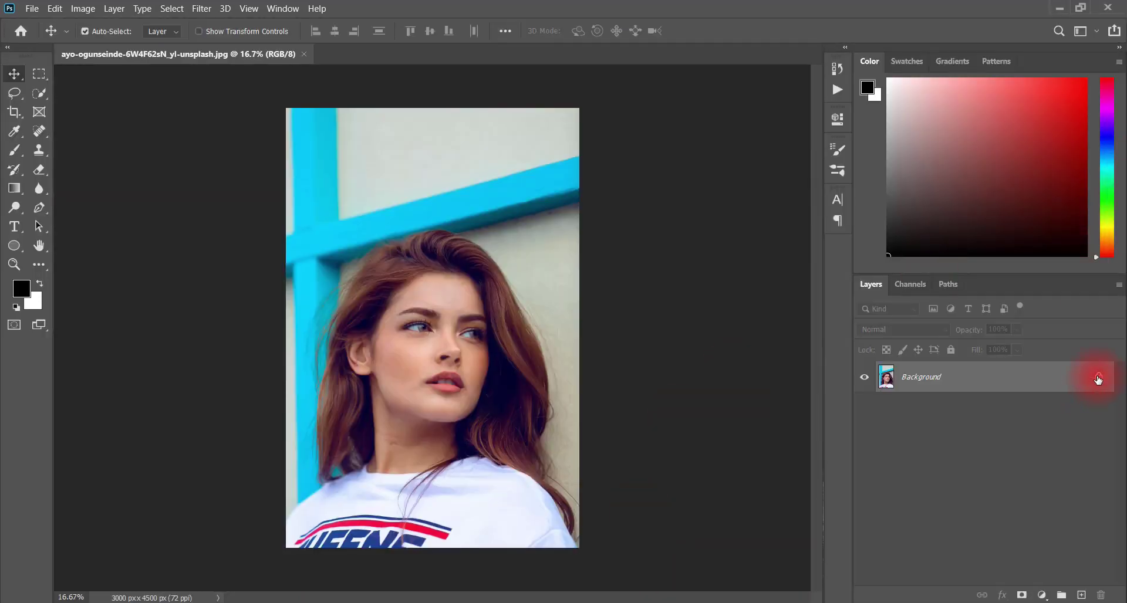
click(1097, 378)
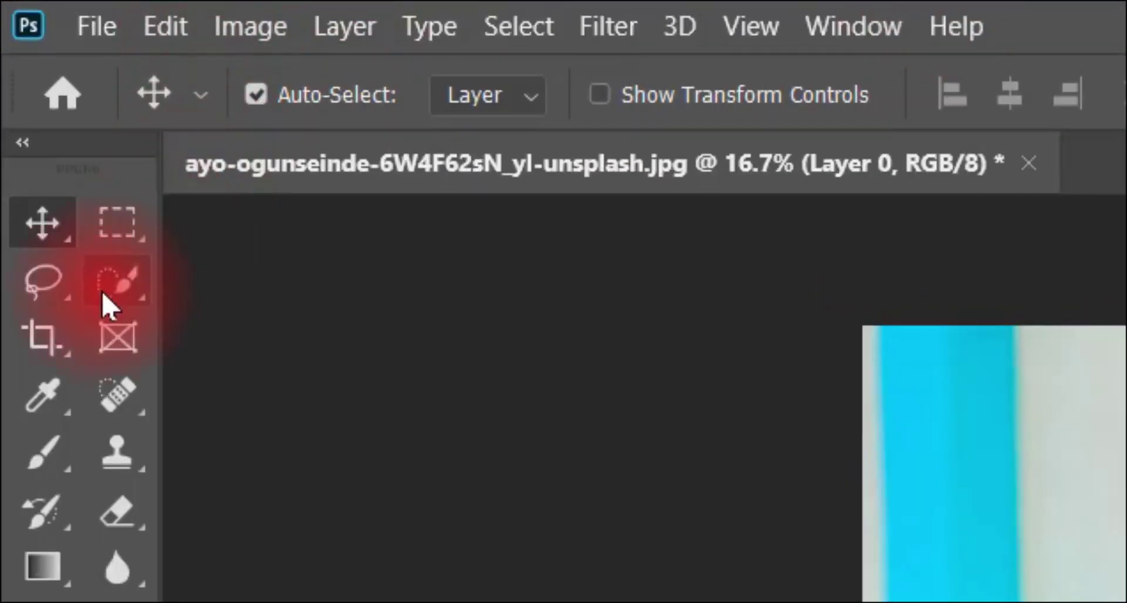
Select the woman with the Object Selection tool, copy her onto her own layer and hide the original Layer 0.
drag(102, 294, 252, 277)
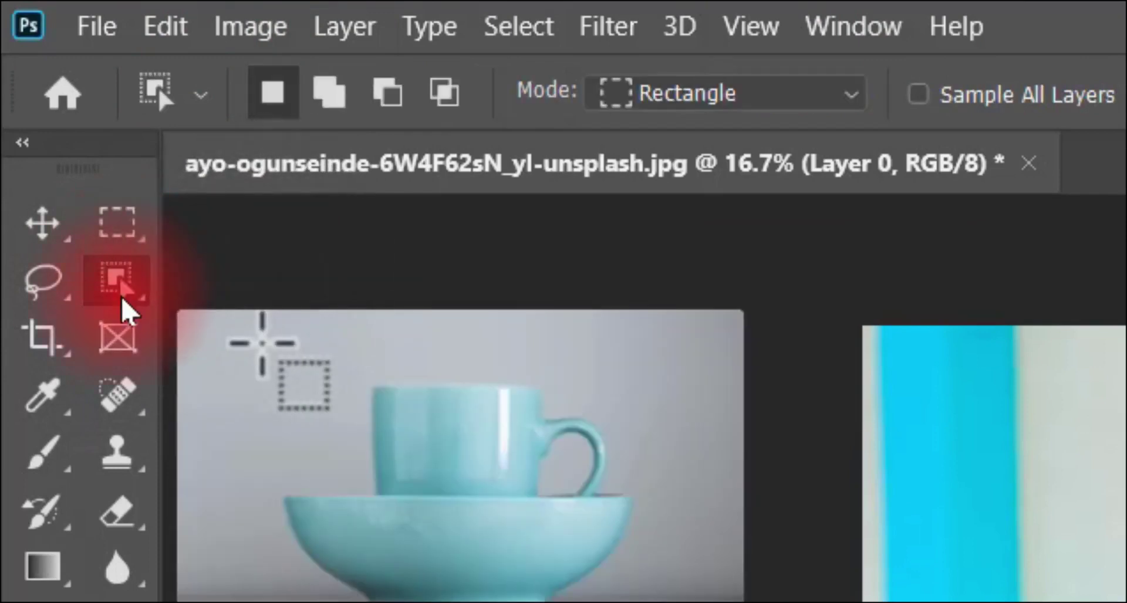
mouse_move(126, 308)
mouse_down()
mouse_move(290, 358)
mouse_move(390, 334)
mouse_move(403, 357)
mouse_move(266, 377)
mouse_move(346, 387)
mouse_move(121, 270)
mouse_move(259, 294)
mouse_move(254, 276)
mouse_up()
drag(315, 227, 583, 596)
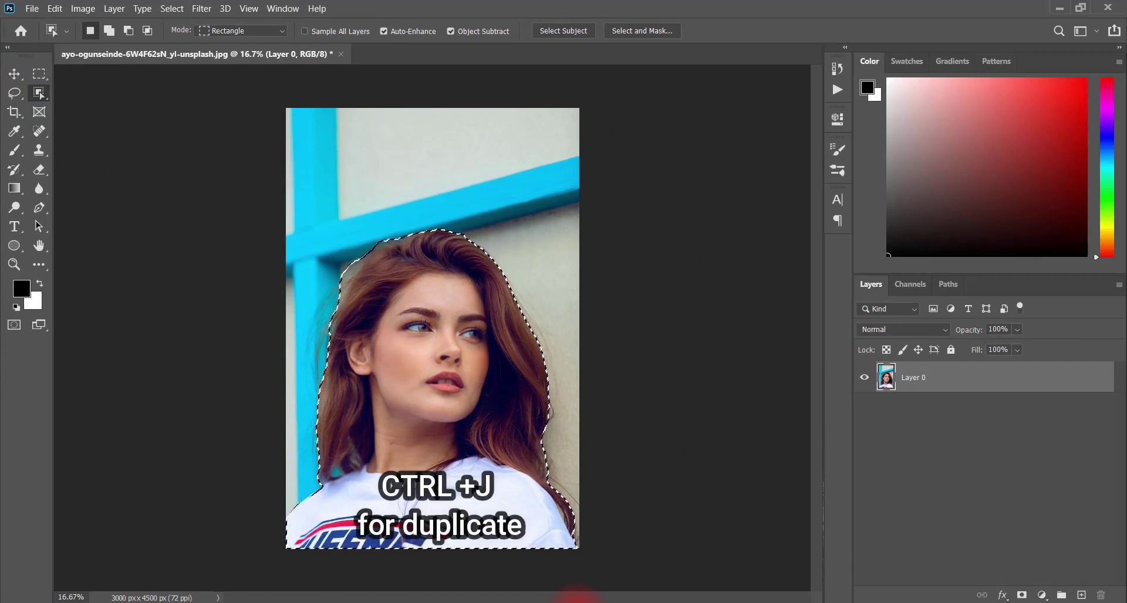
key(ctrl+j)
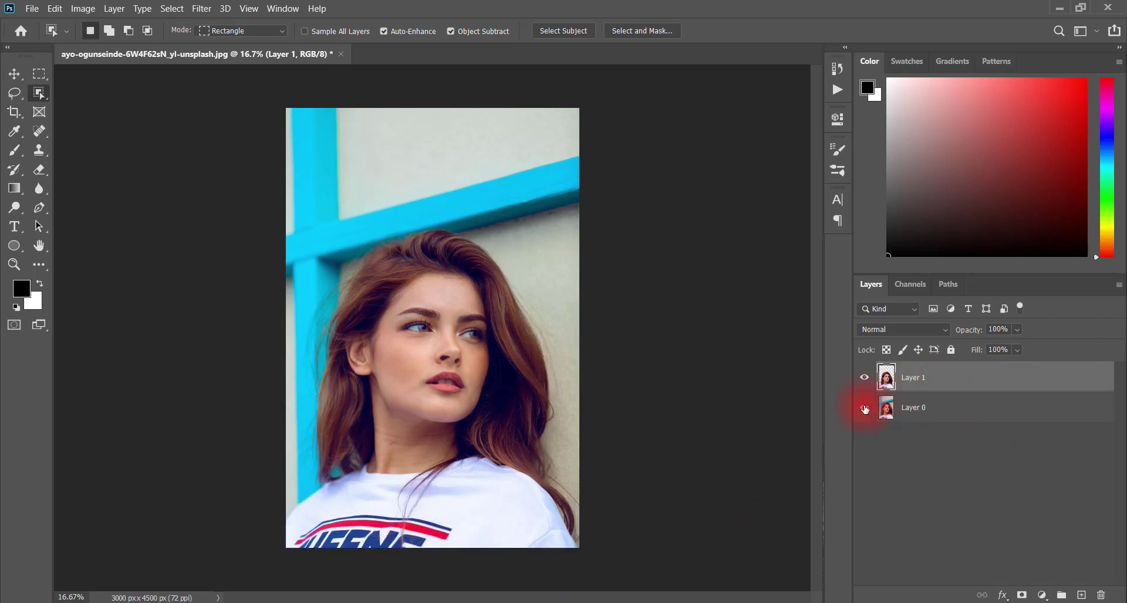
click(863, 408)
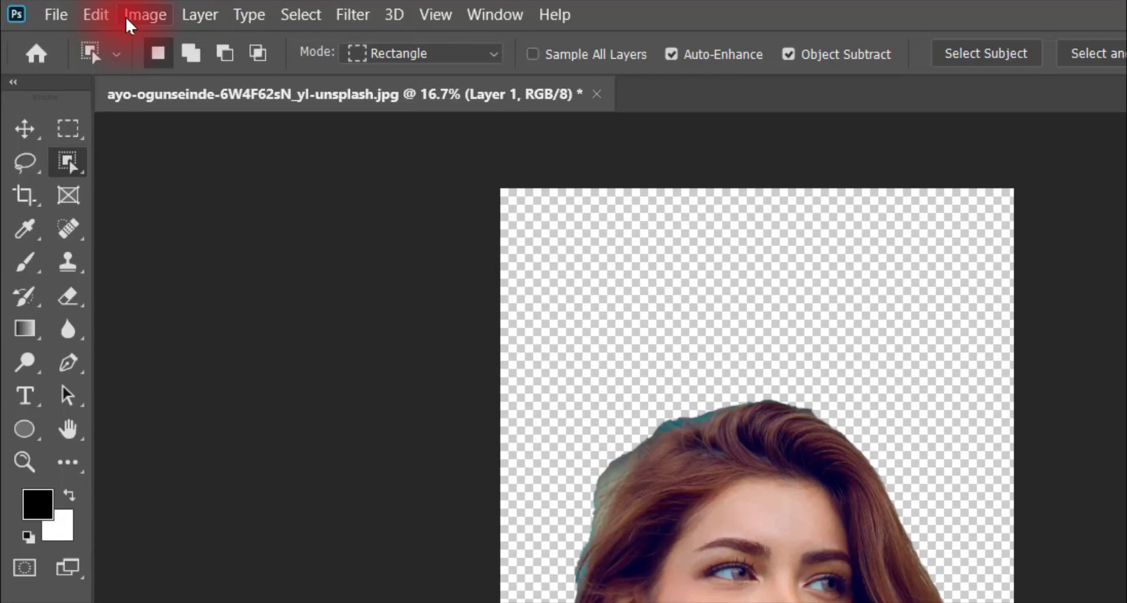
Start a Threshold adjustment on the cut-out layer and set its level to 108 with the preview enabled.
click(128, 21)
mouse_move(223, 76)
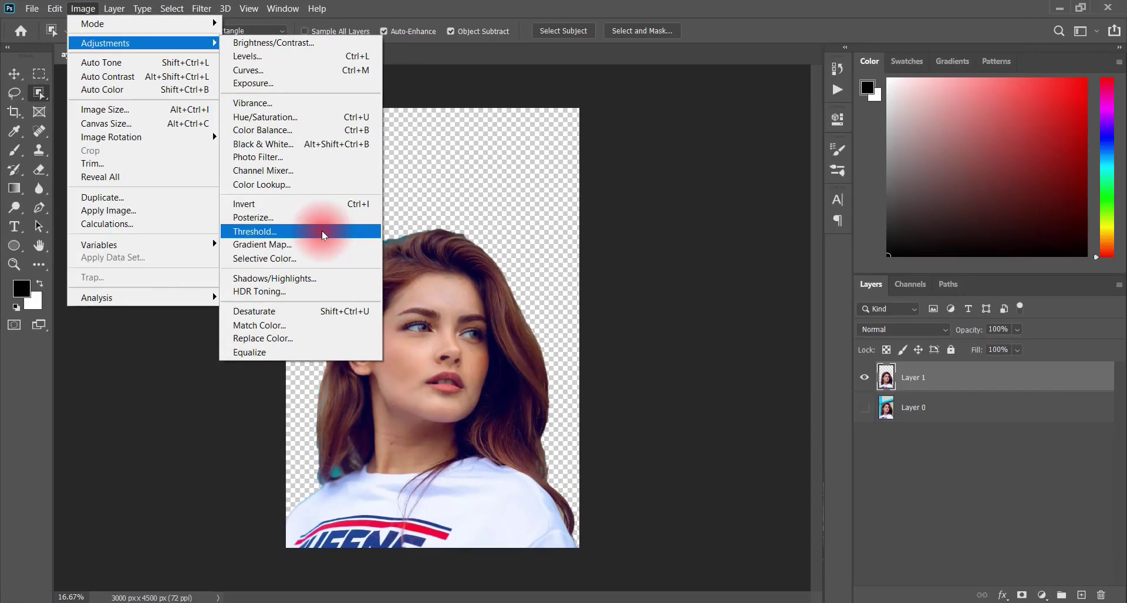
click(321, 230)
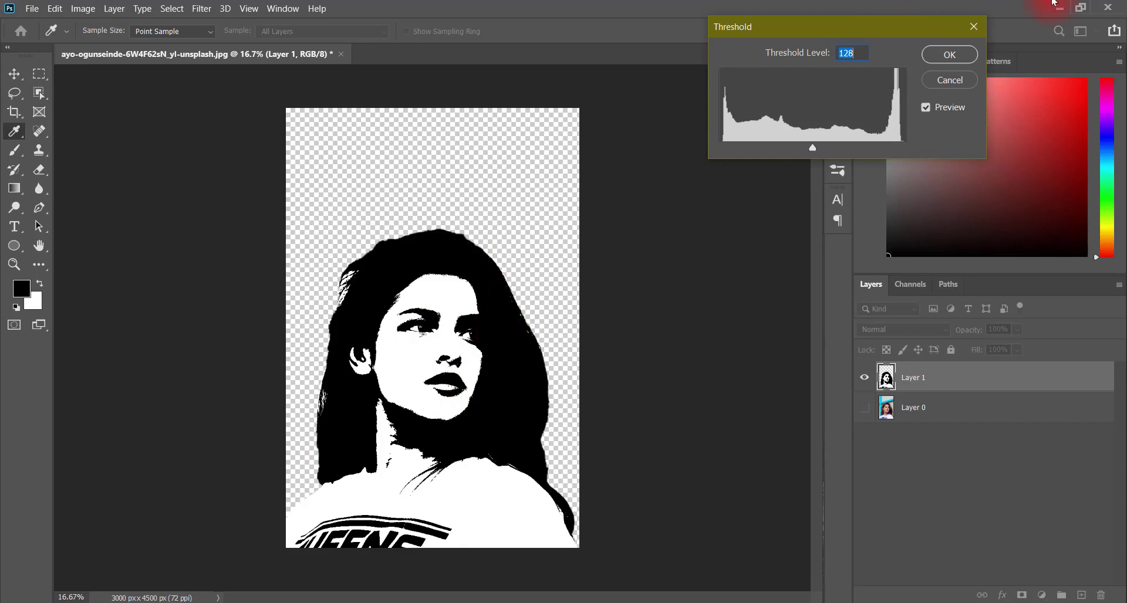
mouse_move(819, 147)
mouse_down()
mouse_move(721, 156)
mouse_move(883, 139)
mouse_move(788, 143)
mouse_move(812, 144)
mouse_up()
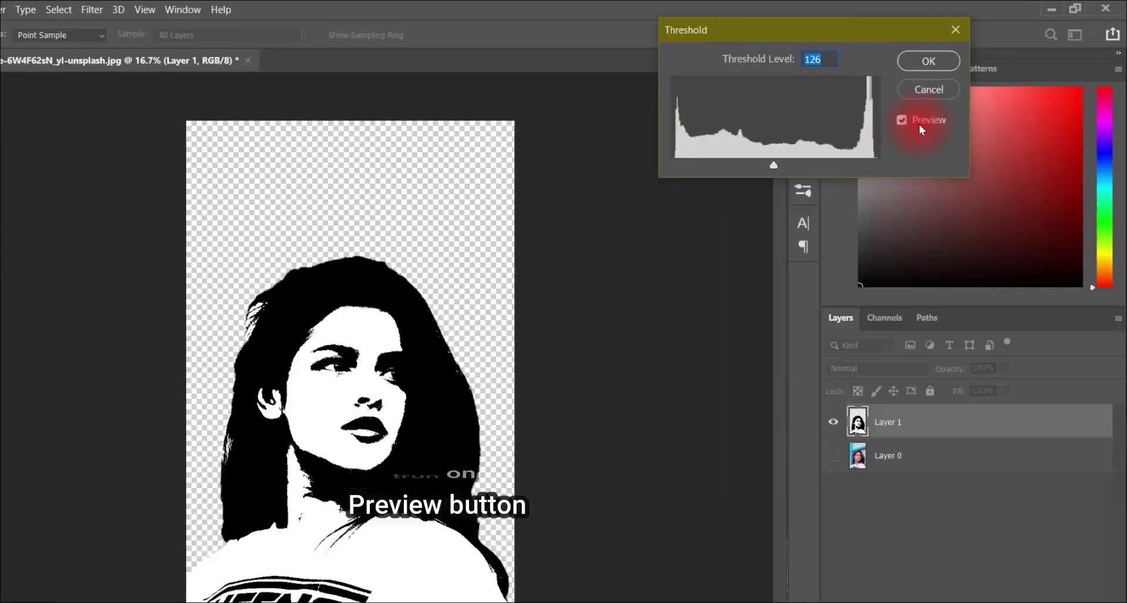
click(733, 238)
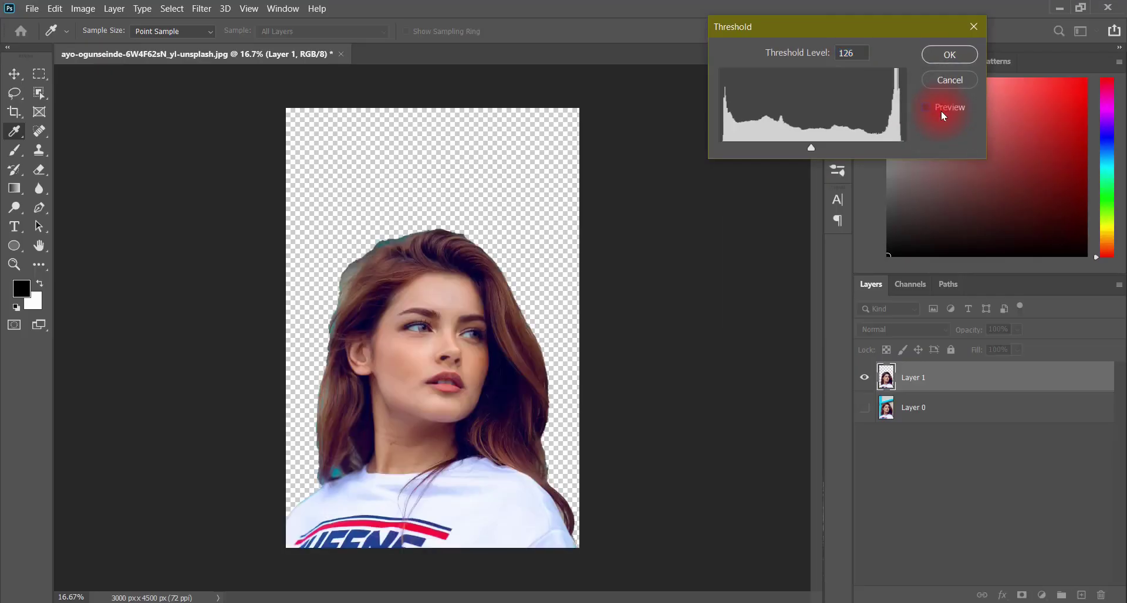
click(942, 112)
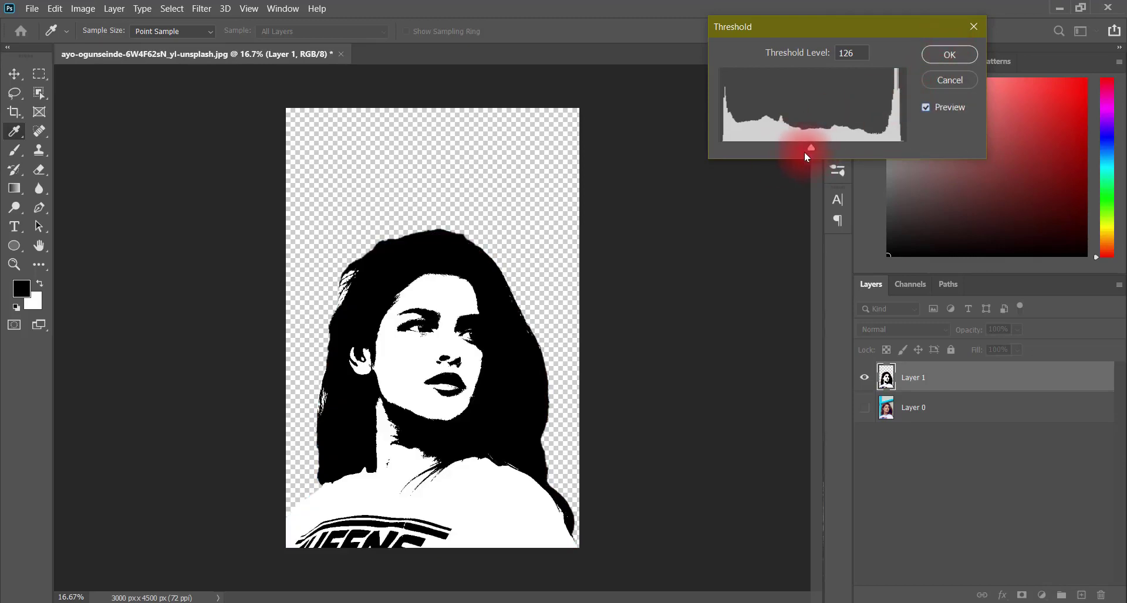
drag(810, 145, 798, 147)
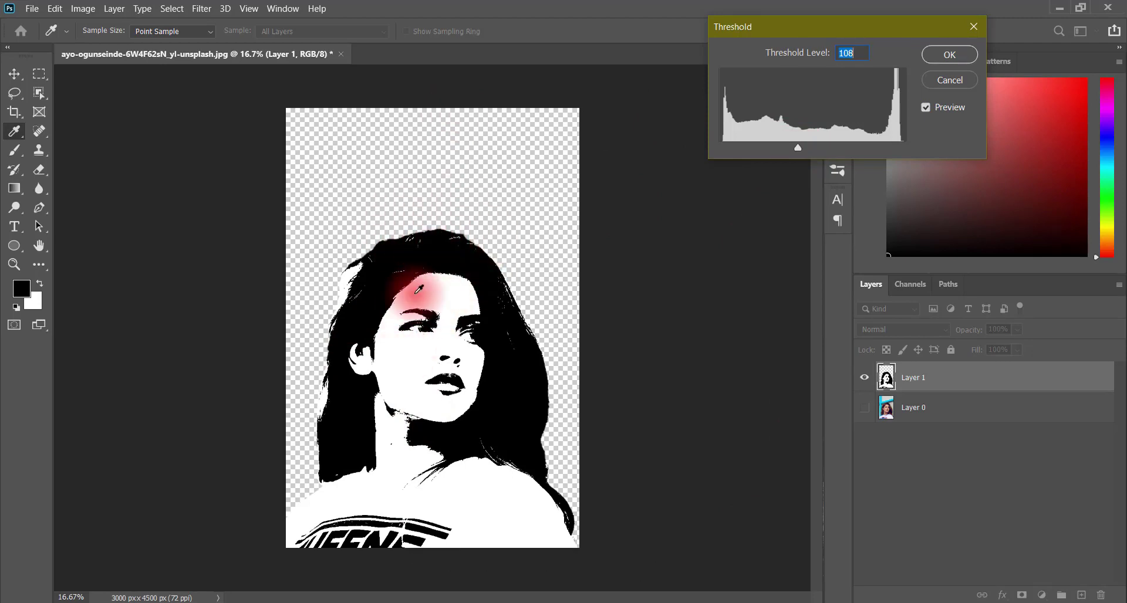
Sample the black of the hair as the foreground color and apply the Threshold adjustment.
click(446, 291)
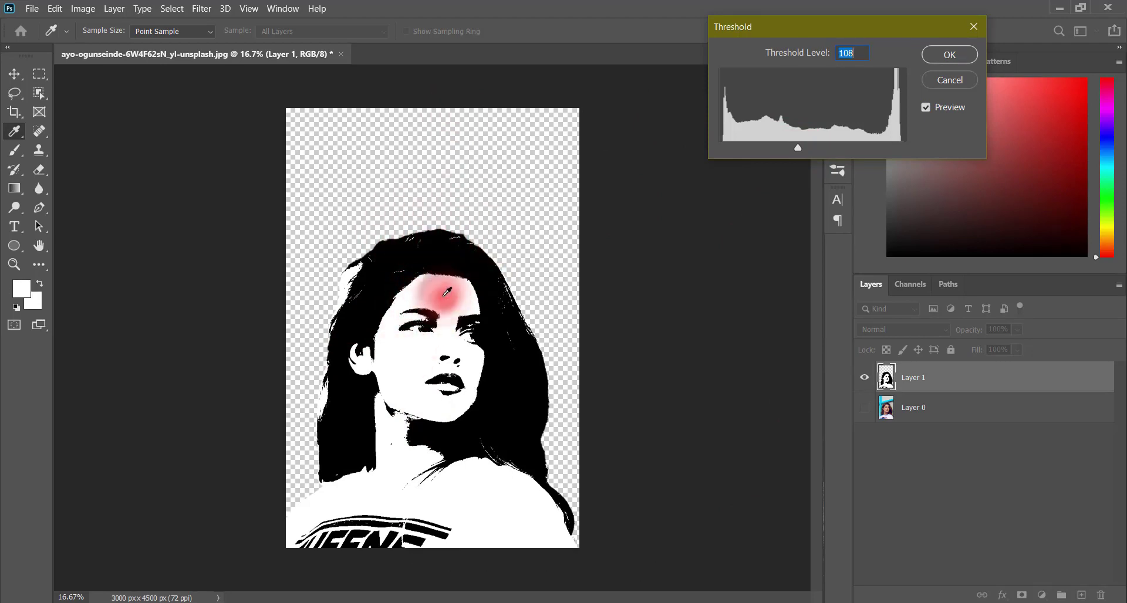
click(338, 382)
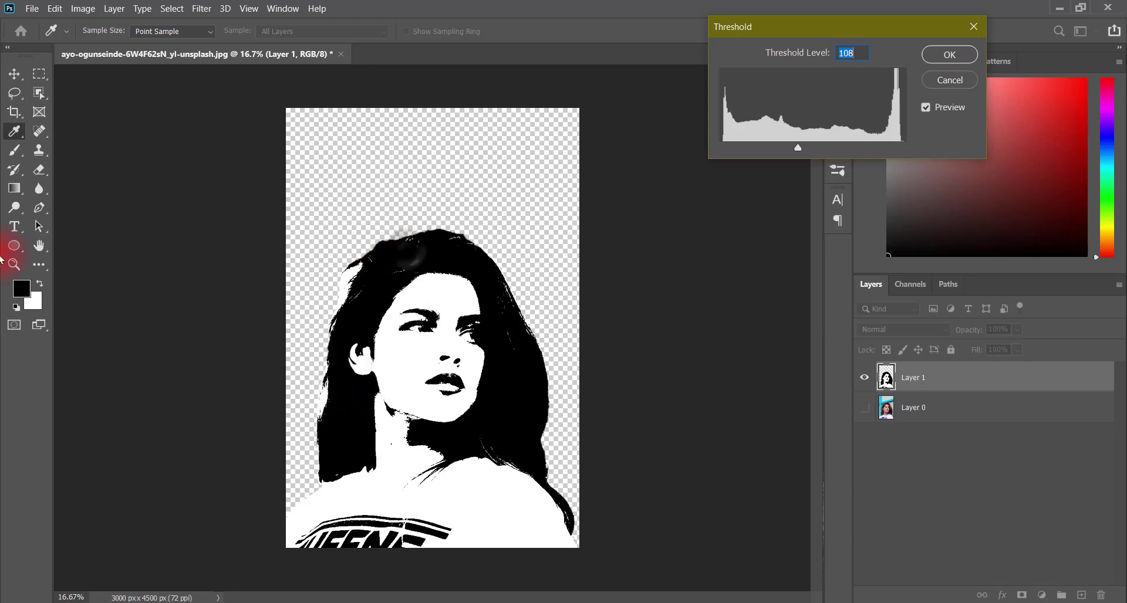
click(395, 389)
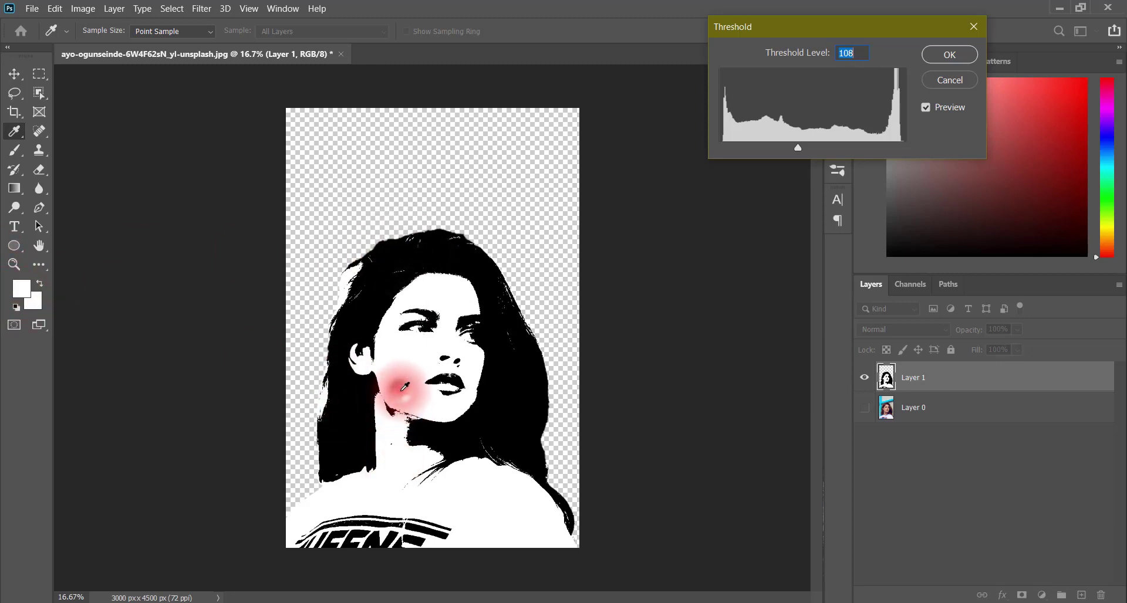
click(329, 420)
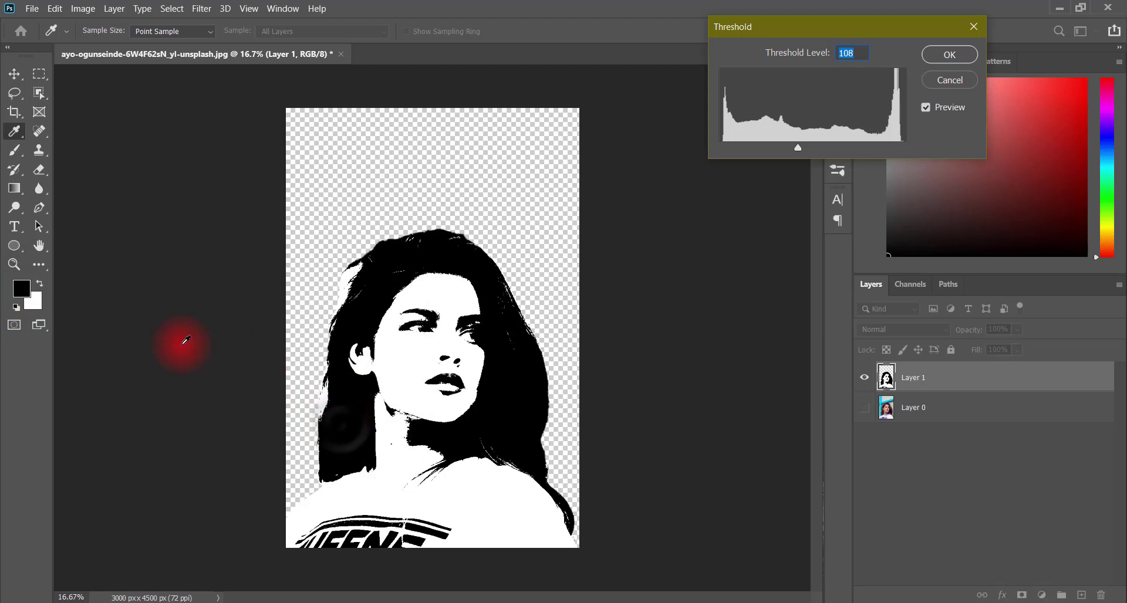
click(948, 53)
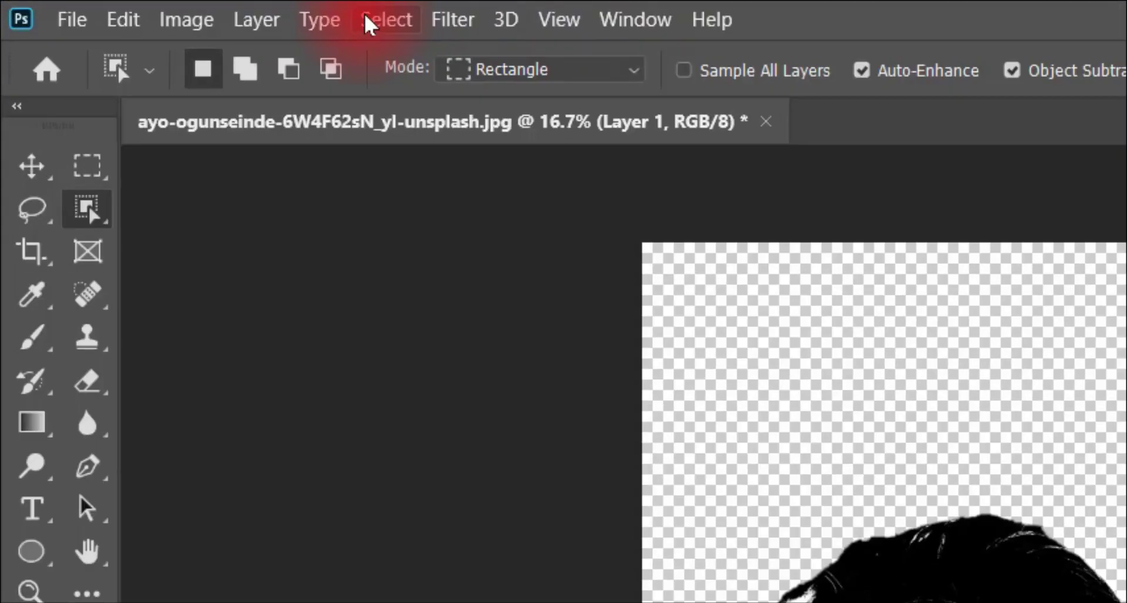
Select the black areas of the portrait with Color Range, sampling the hair at a fuzziness of 200.
click(367, 24)
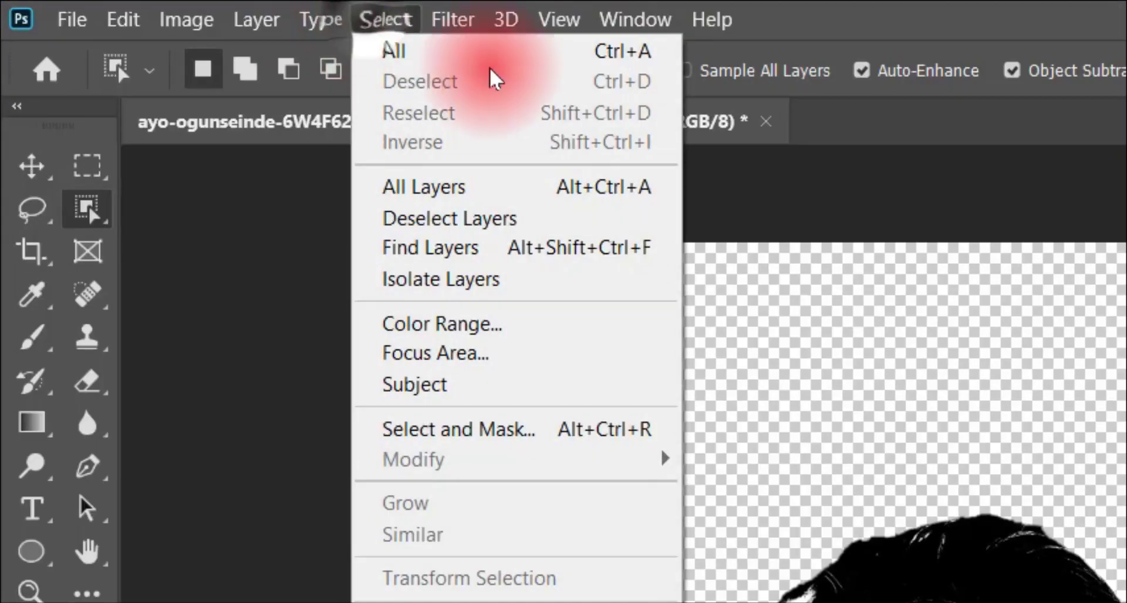
click(576, 321)
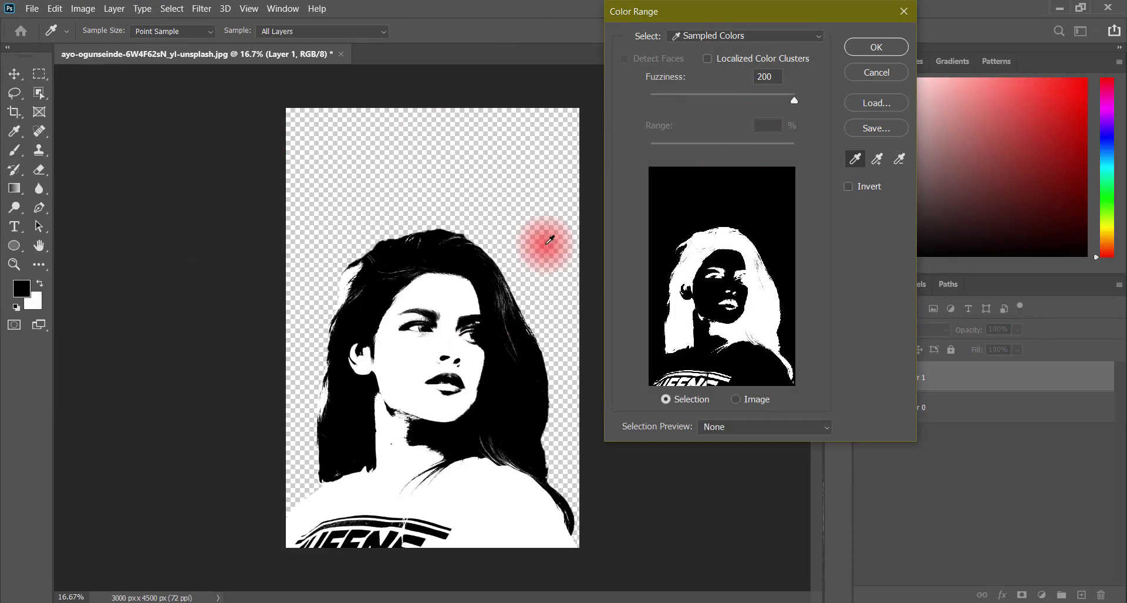
click(405, 261)
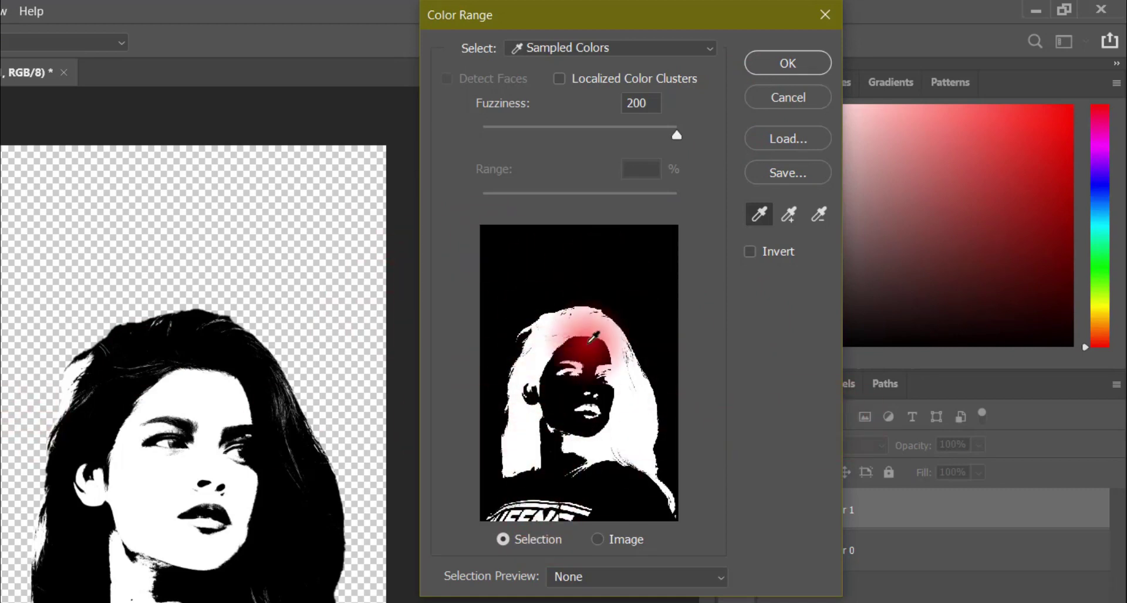
click(560, 395)
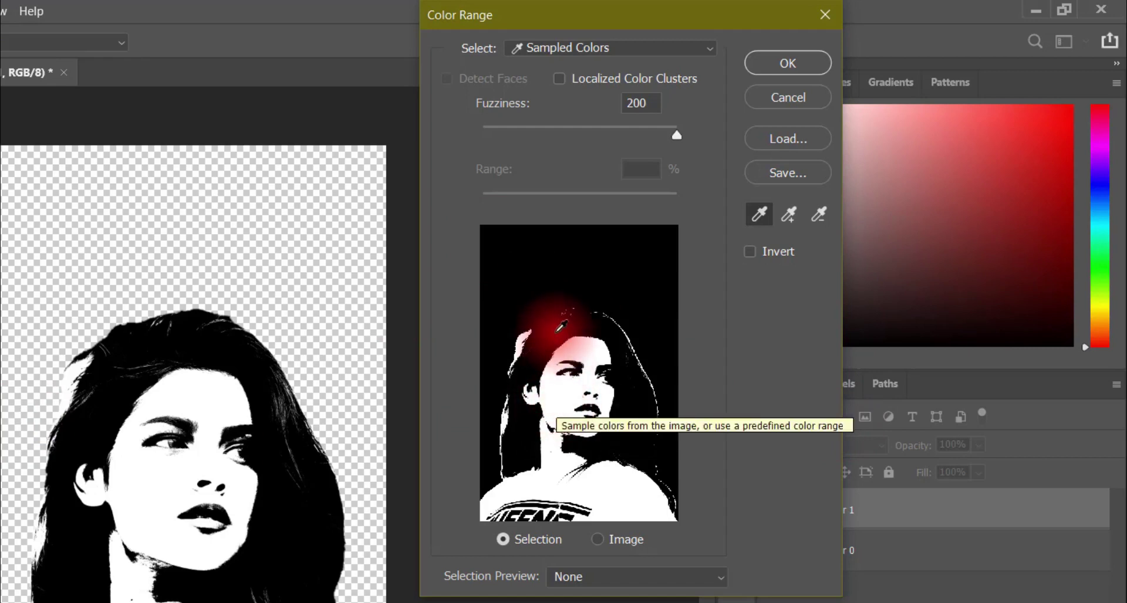
click(558, 329)
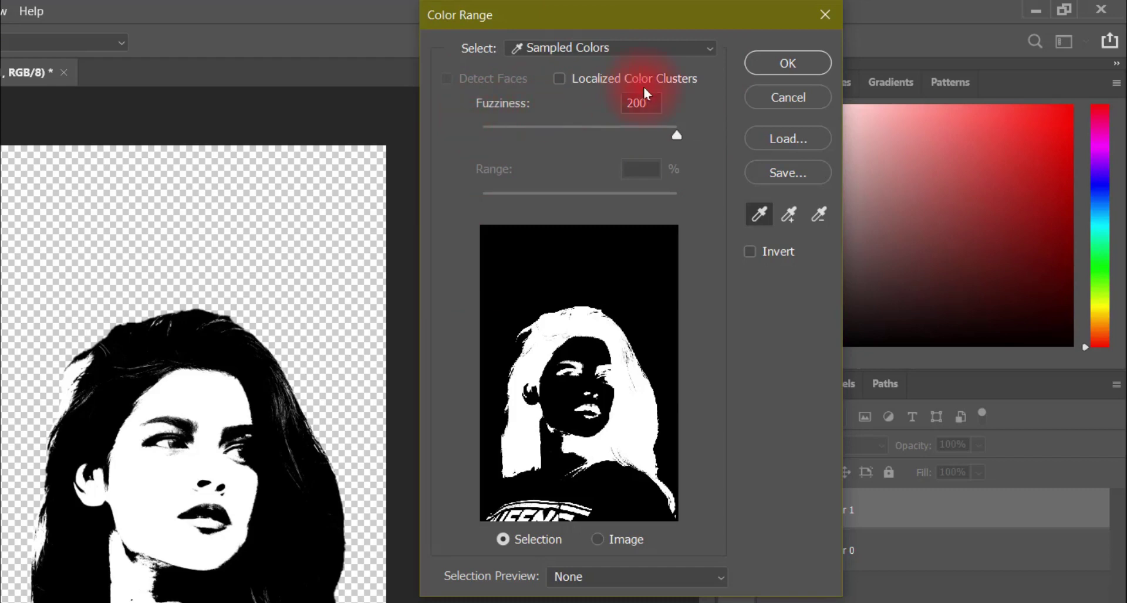
drag(676, 135, 442, 145)
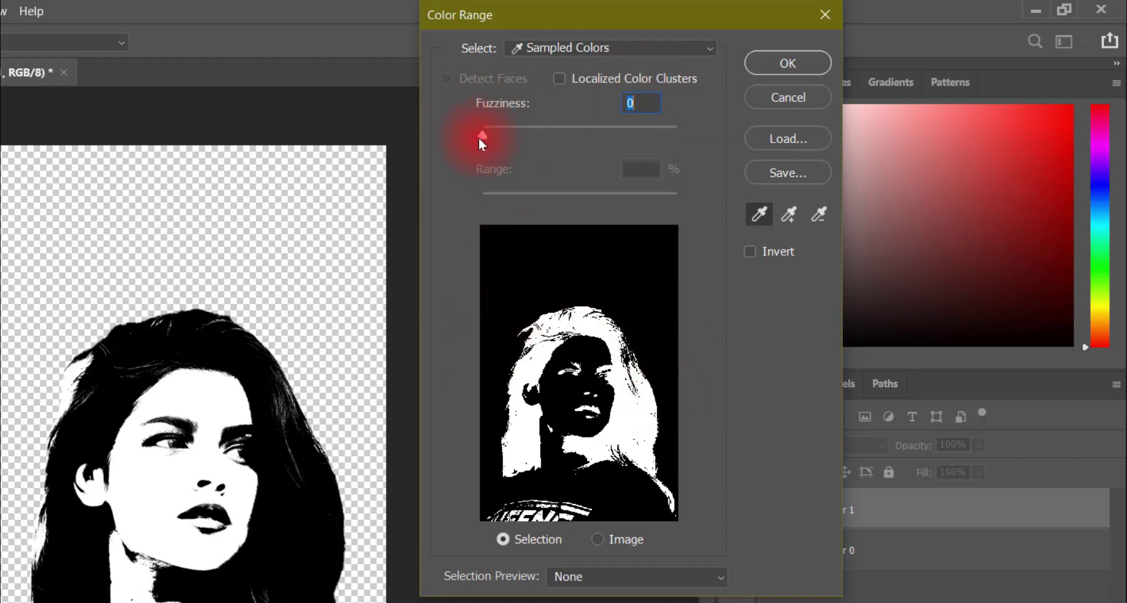
drag(479, 138, 764, 142)
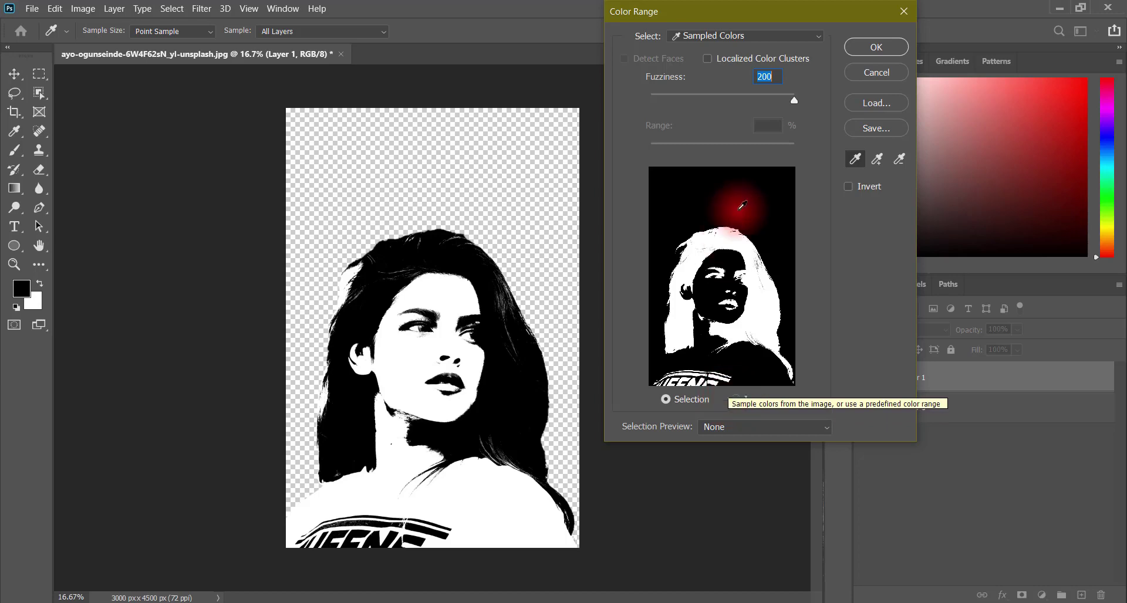
click(862, 46)
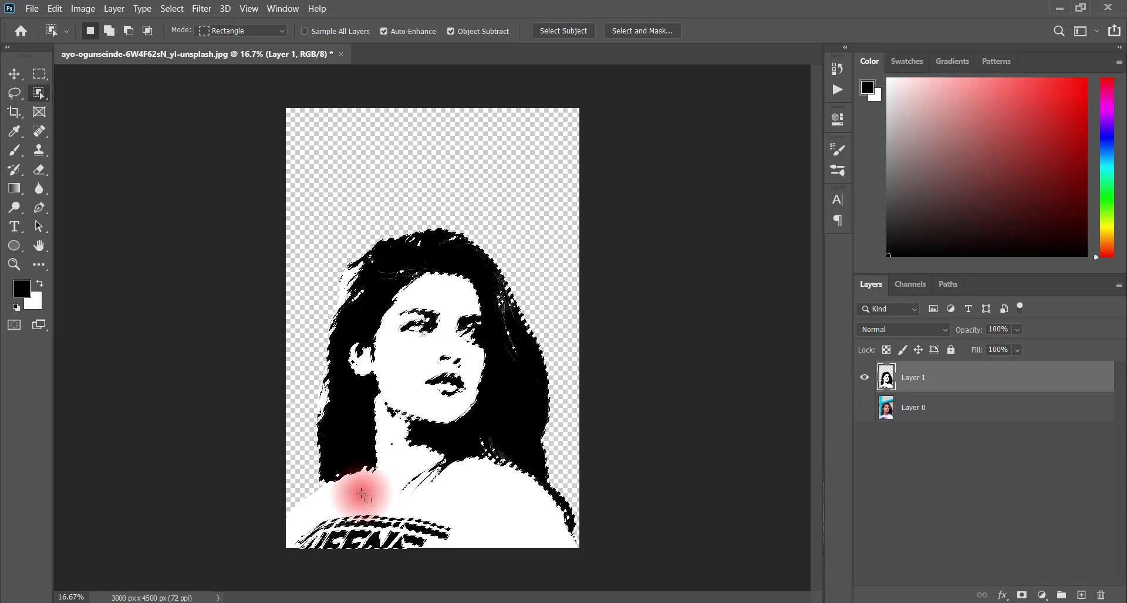
Create a new landscape A4 print document measured in pixels, 3508 x 2480 at 300 pixels/inch.
key(ctrl+n)
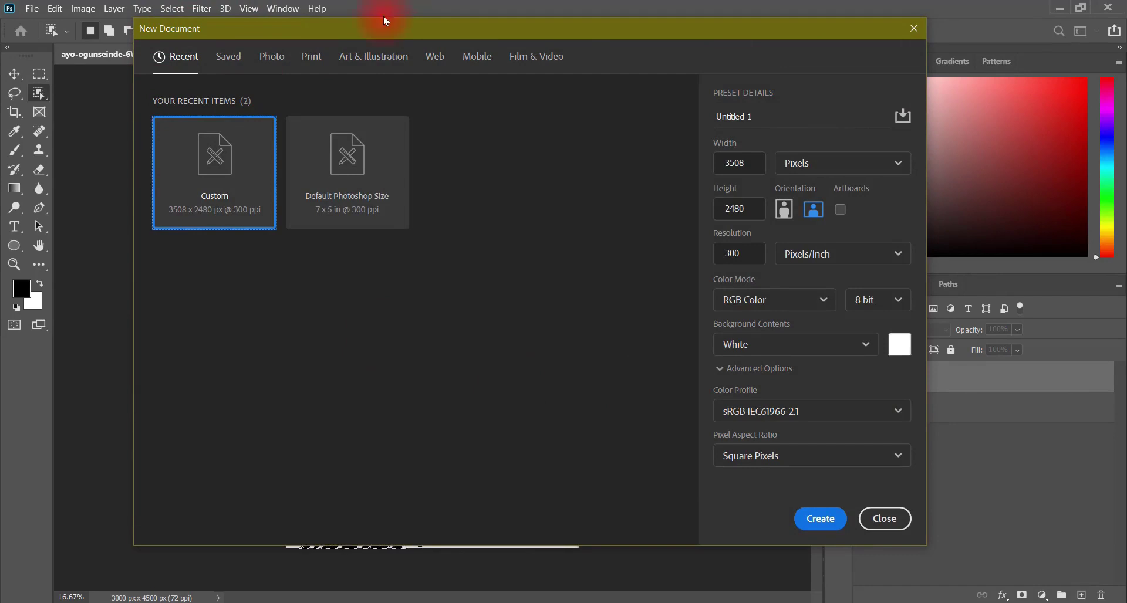
click(321, 59)
click(593, 161)
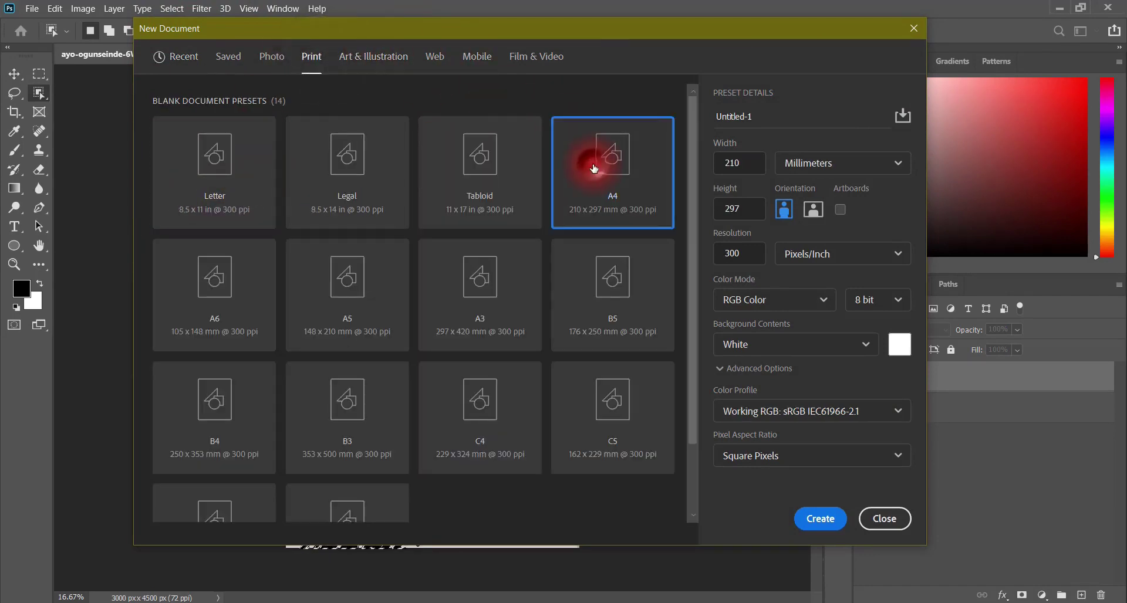
click(843, 172)
click(818, 192)
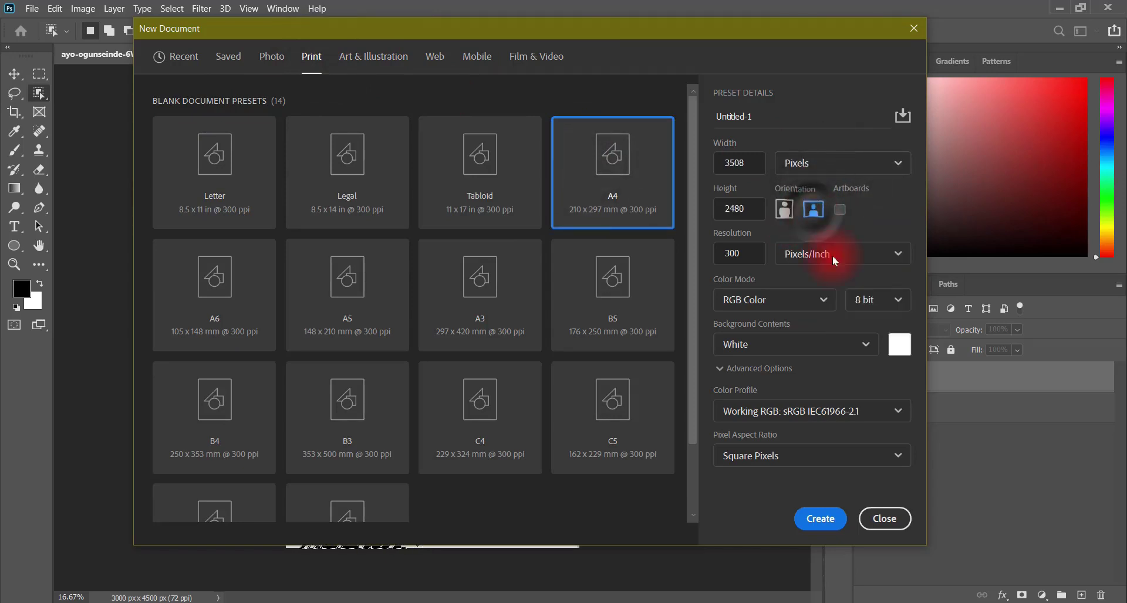
click(832, 528)
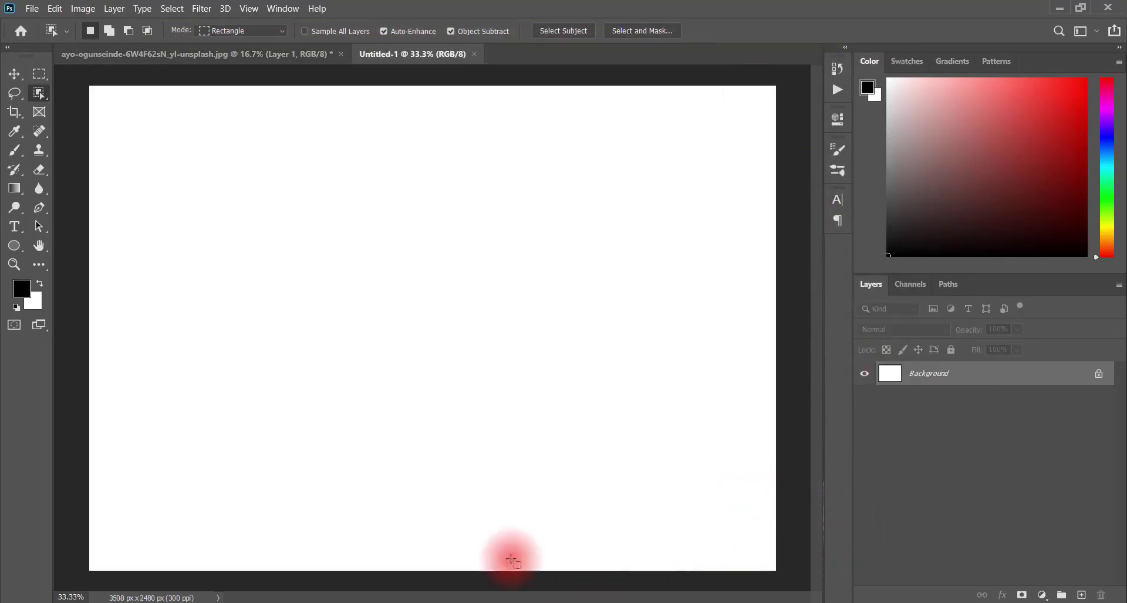
Move the selected black areas of the portrait from the photo document into the new A4 document.
click(277, 55)
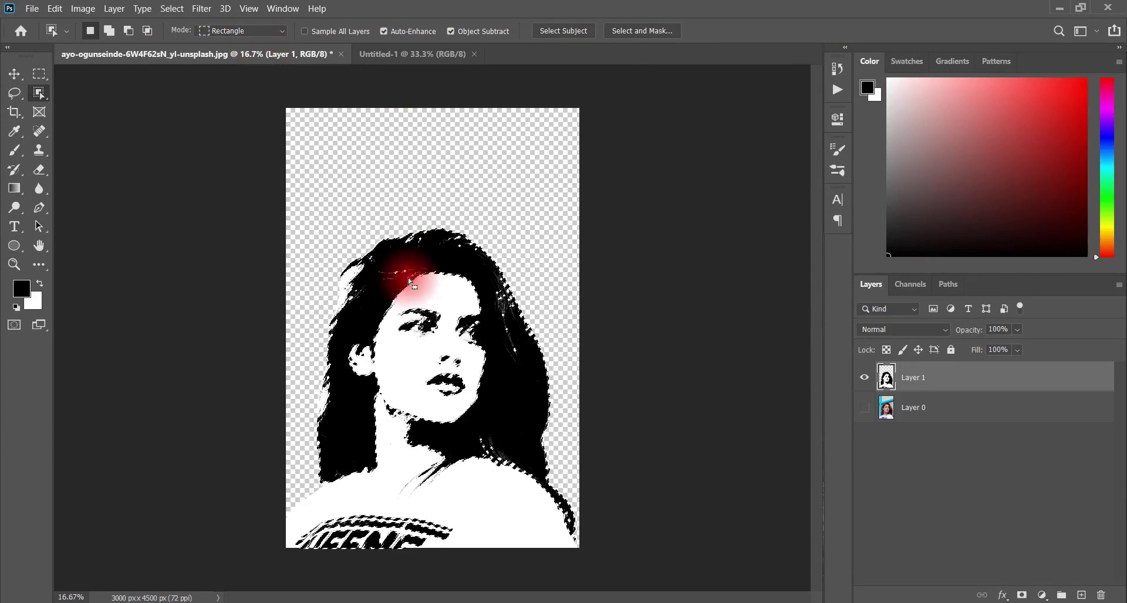
key(v)
drag(409, 282, 423, 361)
Scale the portrait layer proportionally to about 40.84% and place it near the middle of the page.
key(ctrl+t)
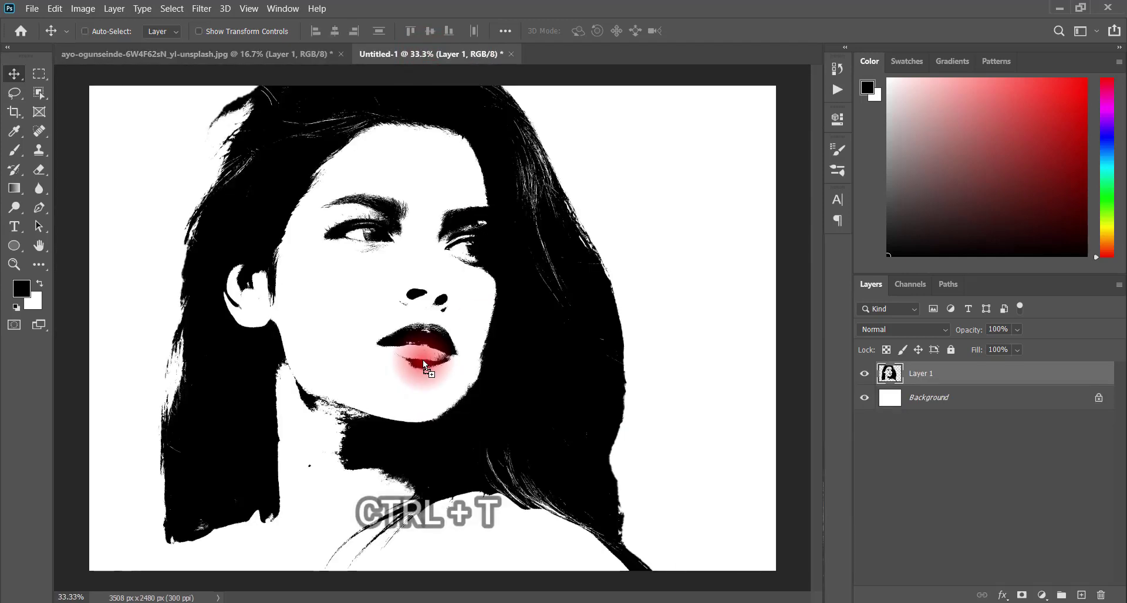
drag(681, 346, 681, 347)
drag(318, 357, 478, 330)
drag(432, 164, 433, 209)
drag(584, 367, 530, 359)
drag(434, 352, 468, 311)
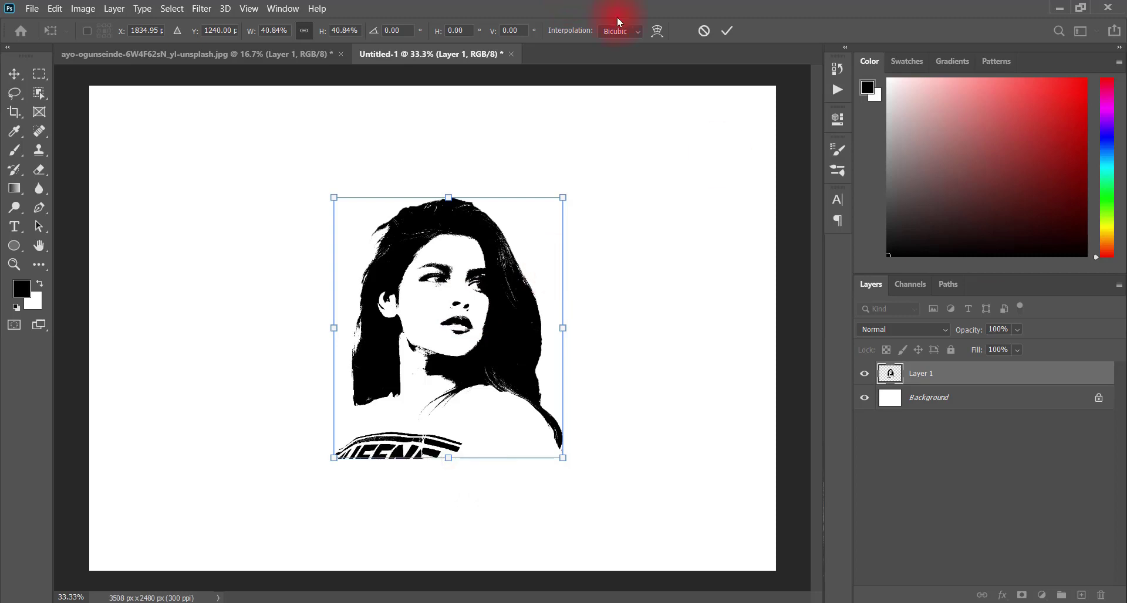
click(727, 36)
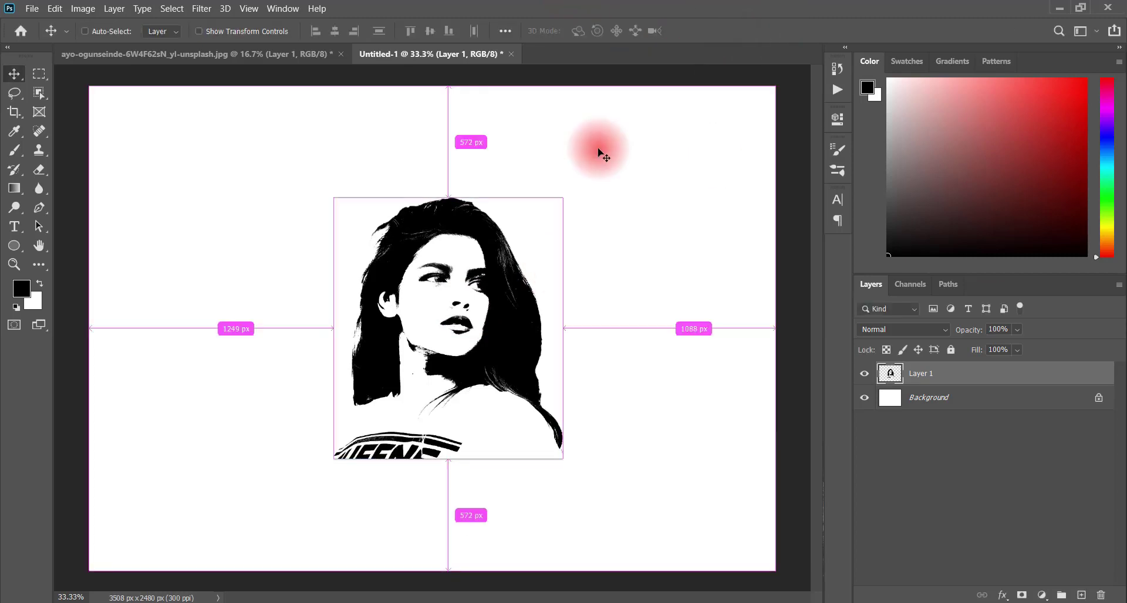
Center the portrait layer horizontally and vertically on the page using a whole-canvas selection, and clear the selection.
key(ctrl+a)
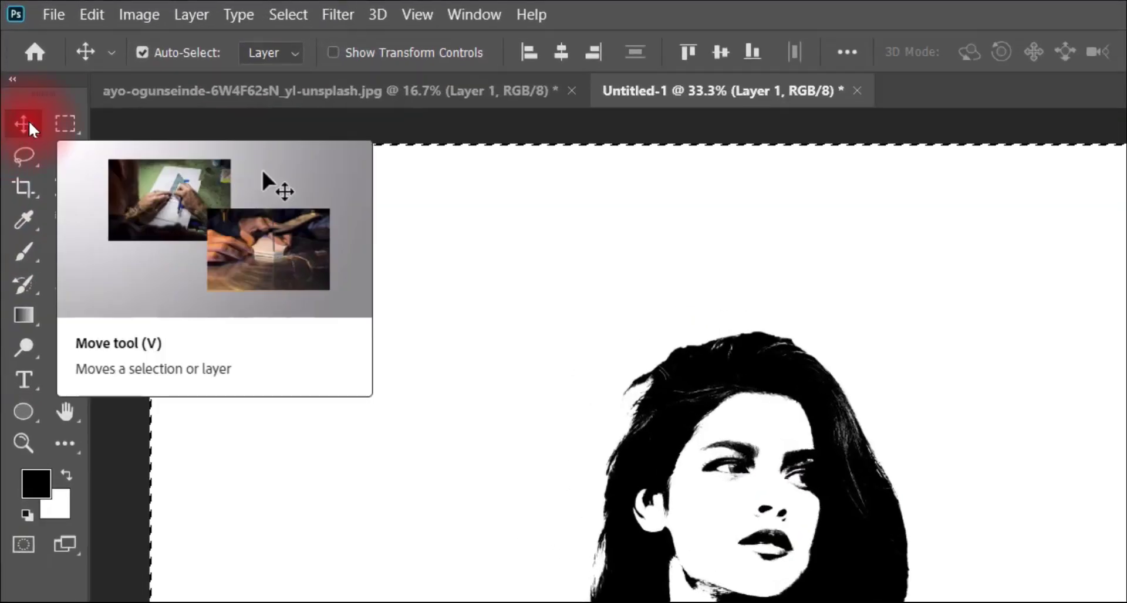
click(484, 45)
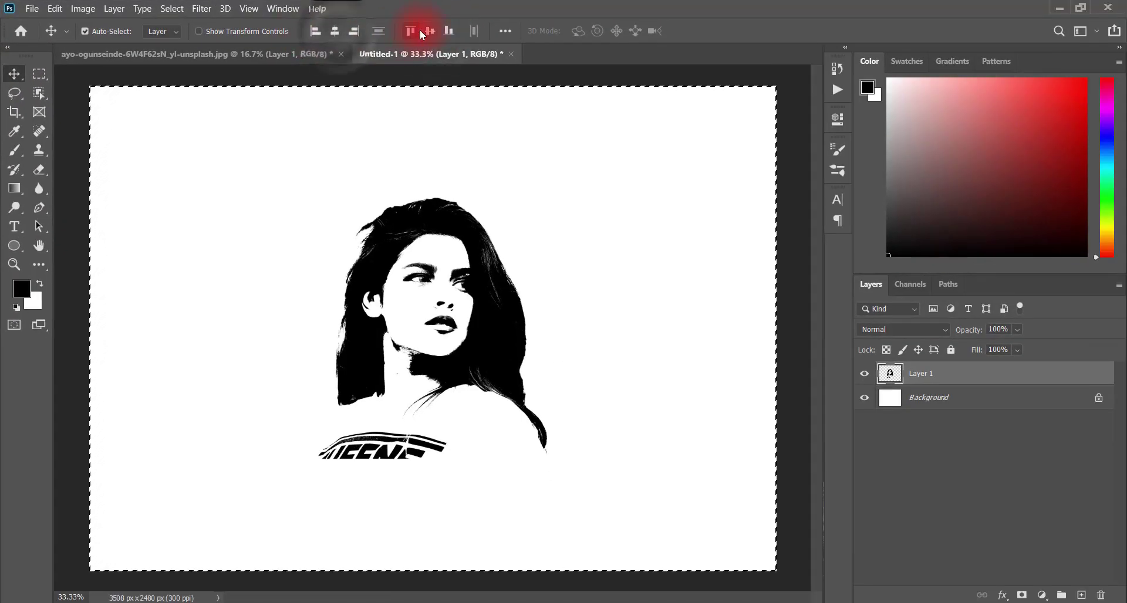
click(314, 36)
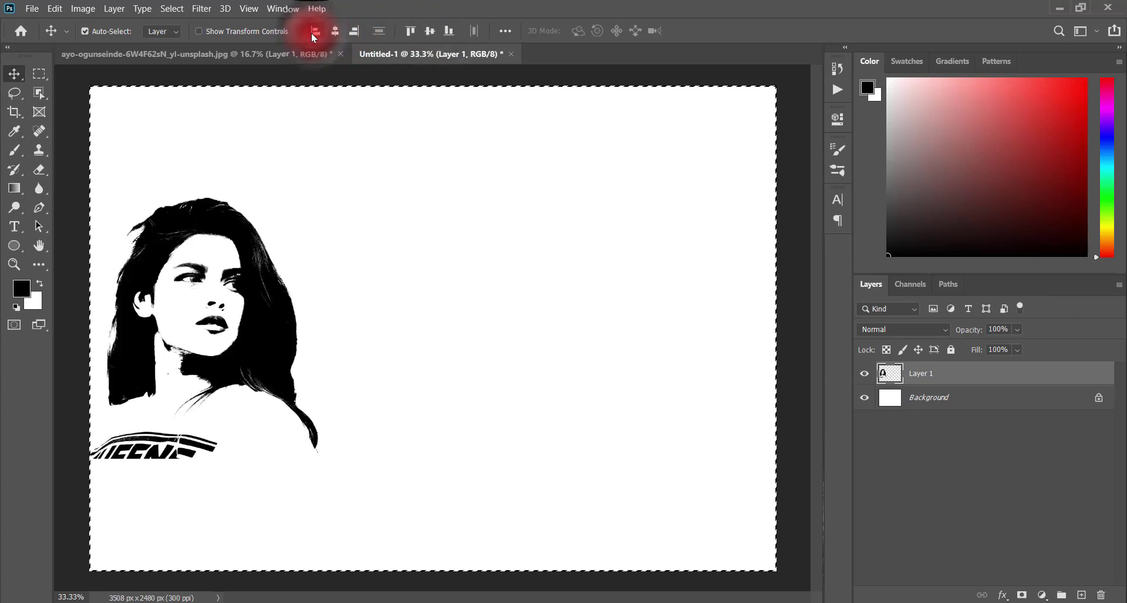
click(358, 30)
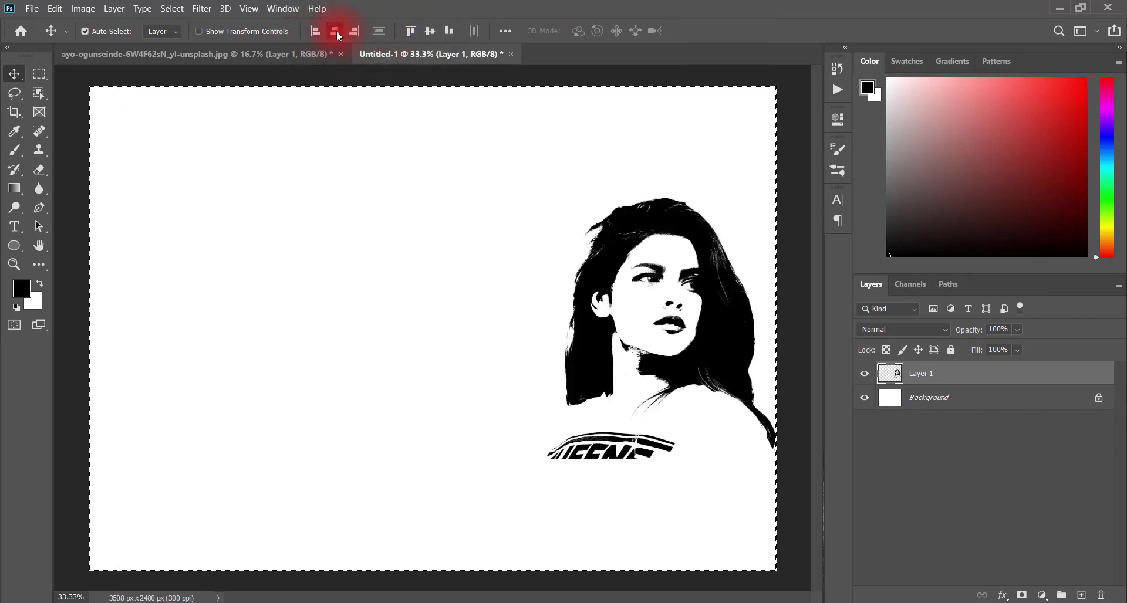
click(336, 33)
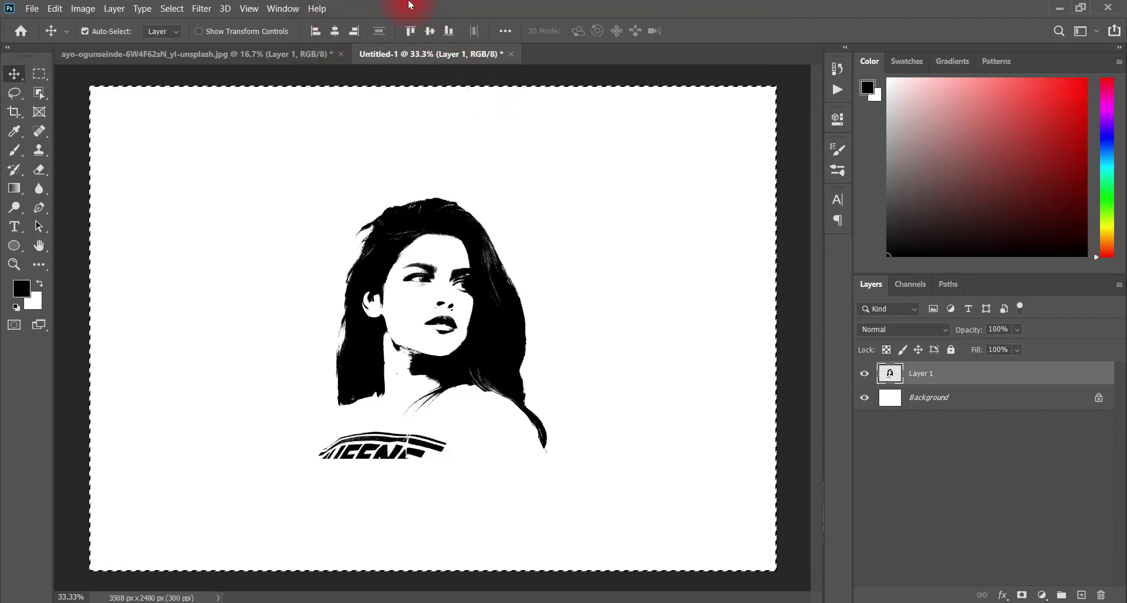
key(ctrl+d)
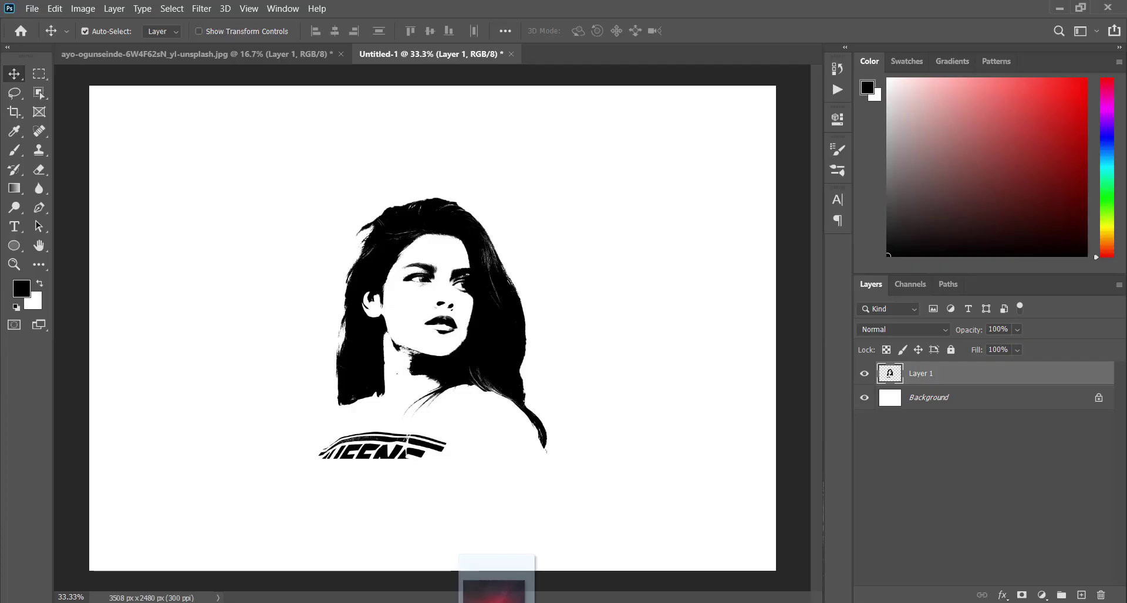
Place the red nebula image above the portrait layer and enlarge it proportionally to about 19.81%.
drag(497, 581, 431, 357)
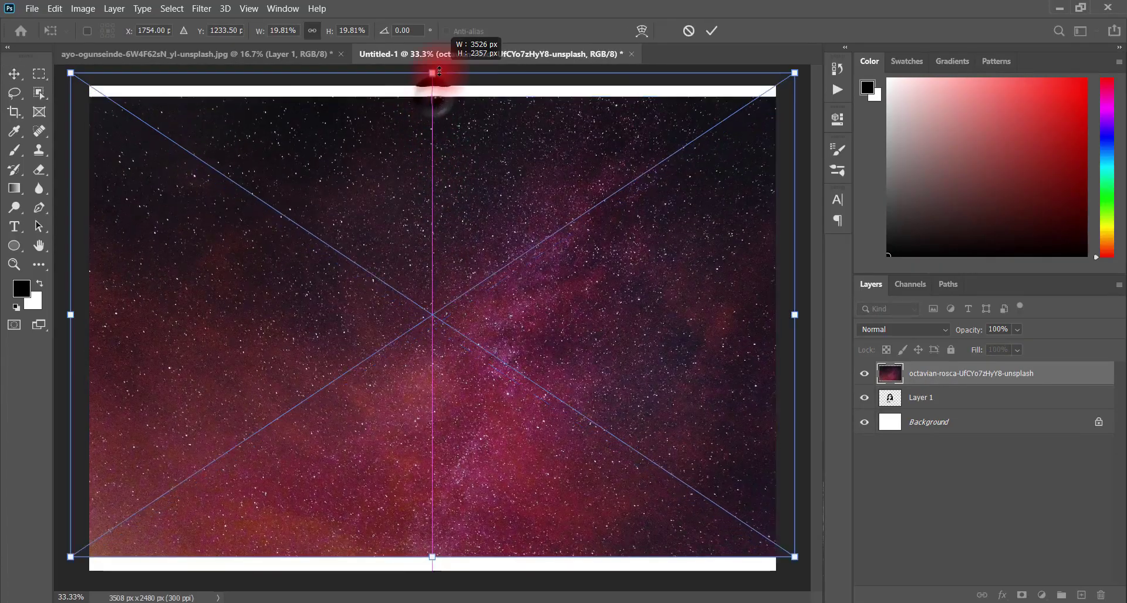
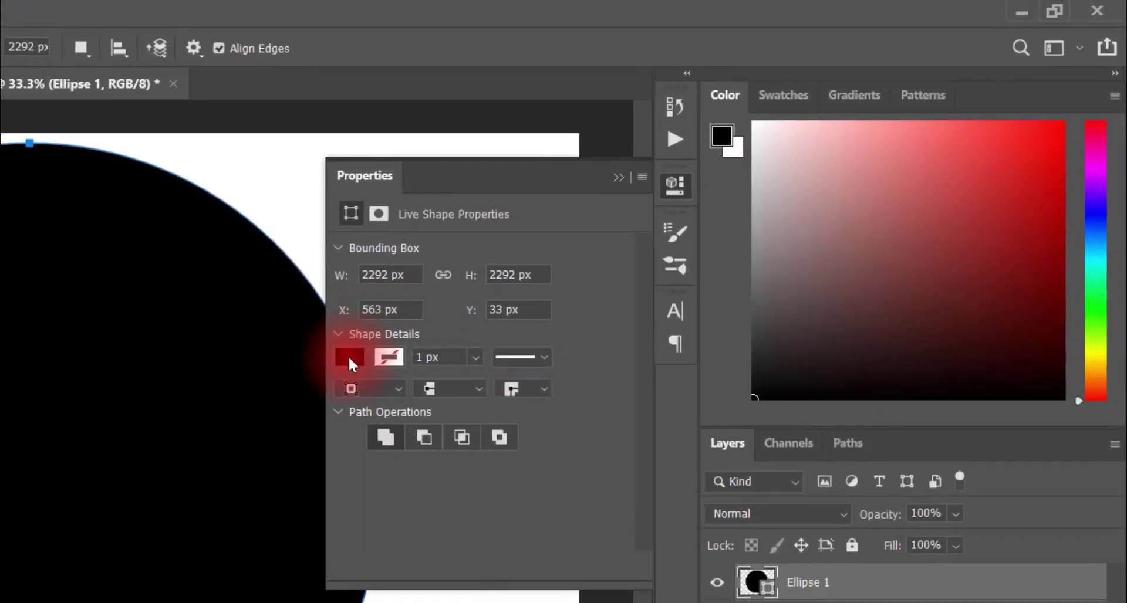
Remove the circle's fill and give it a black stroke about 40.16 px wide.
click(349, 357)
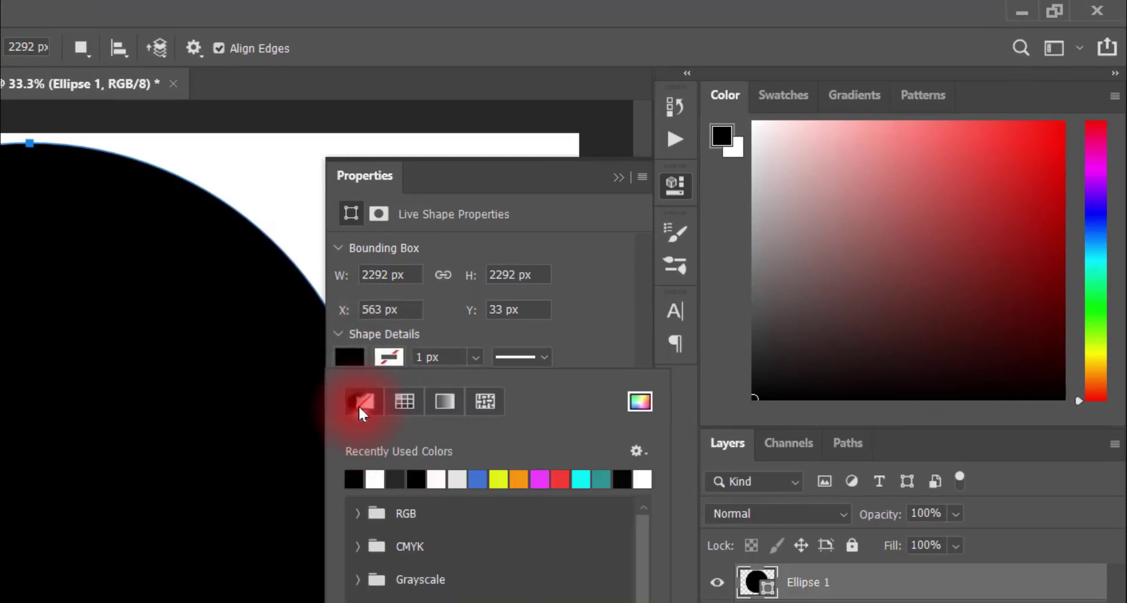
click(358, 405)
click(388, 355)
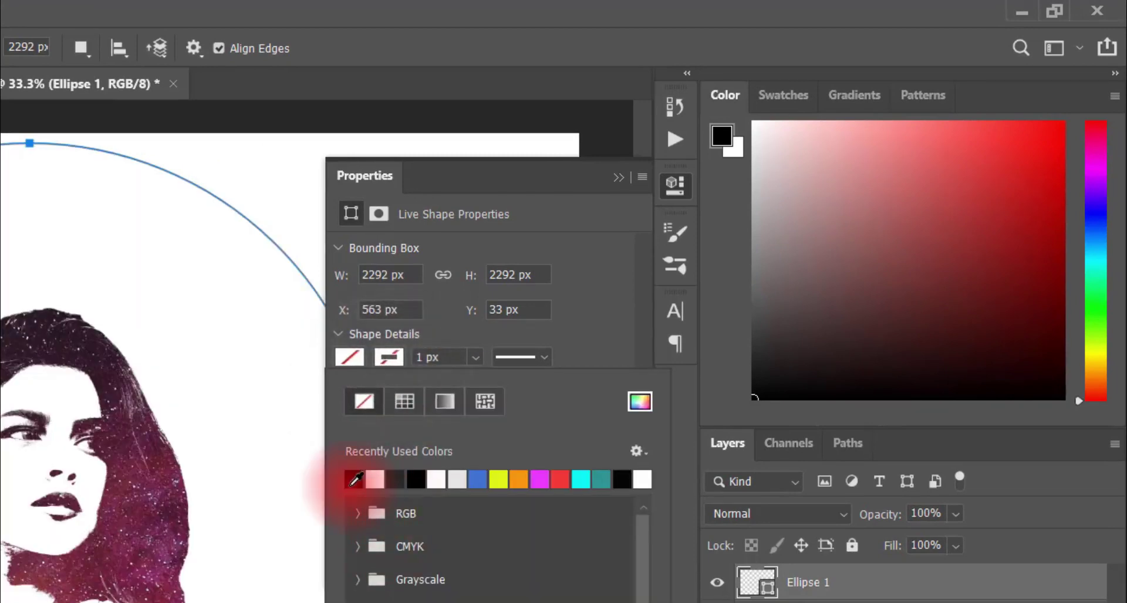
click(356, 478)
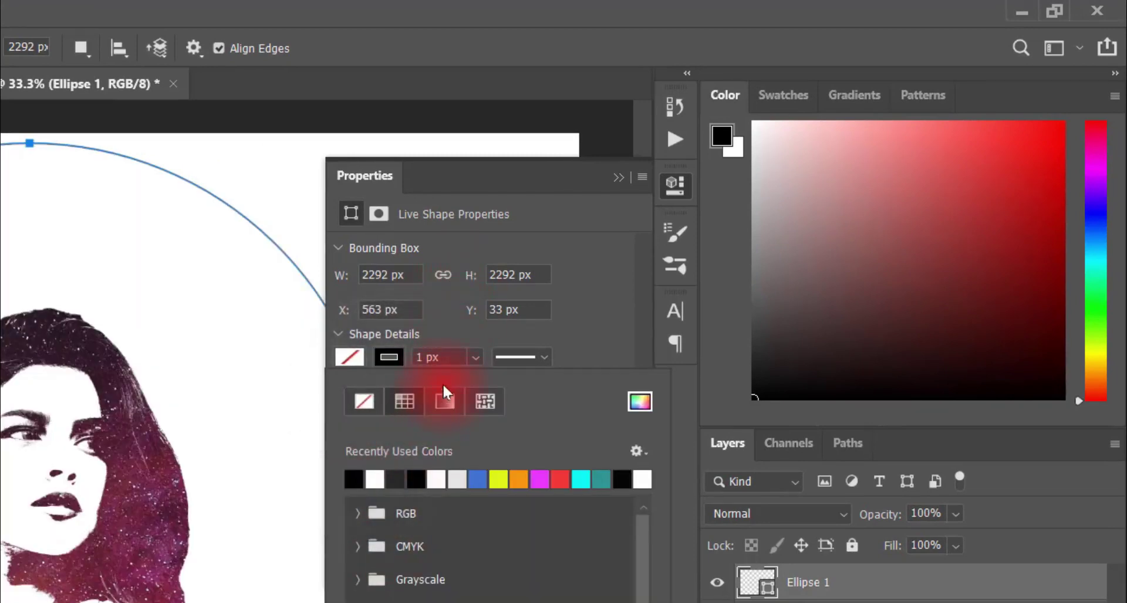
click(473, 357)
click(474, 357)
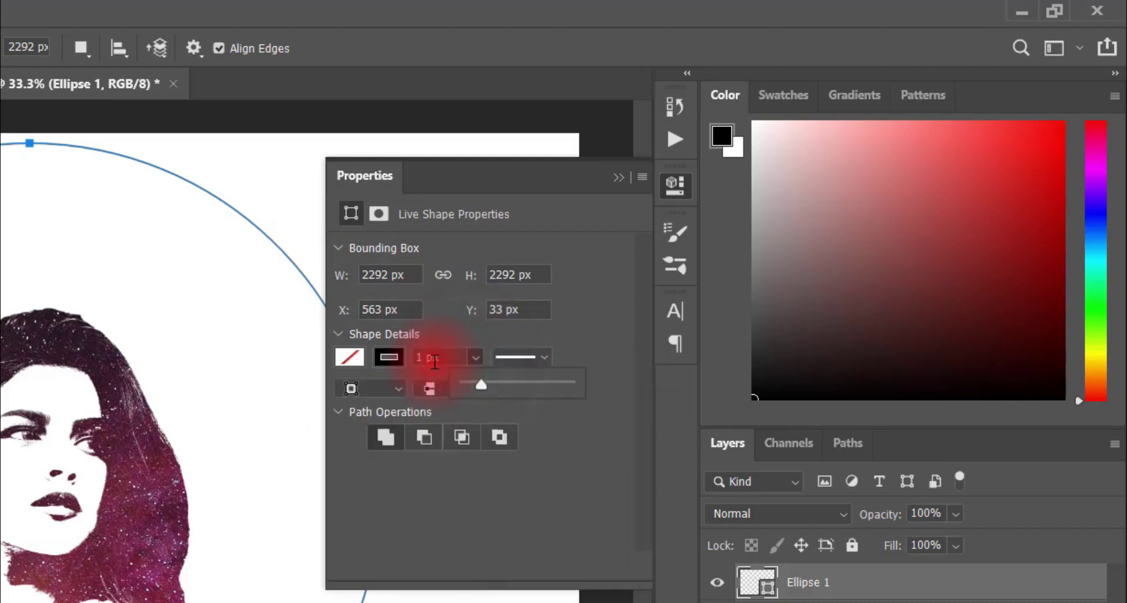
mouse_move(479, 385)
mouse_down()
mouse_move(509, 386)
mouse_move(497, 387)
mouse_up()
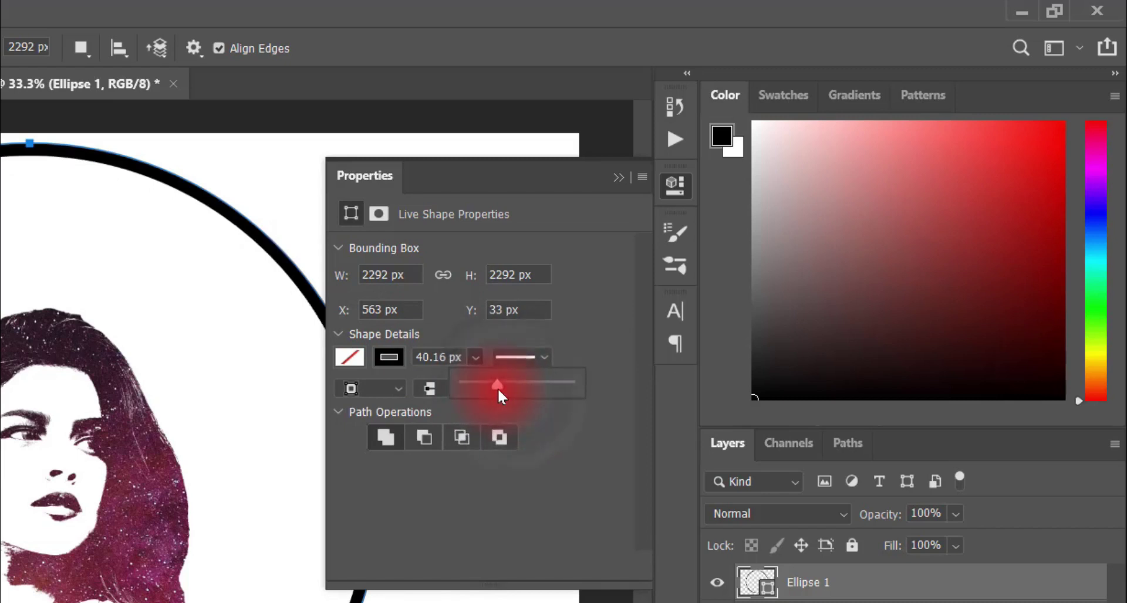
Change the circle's stroke to the dotted line style and set its width to about 45.62 px.
click(541, 354)
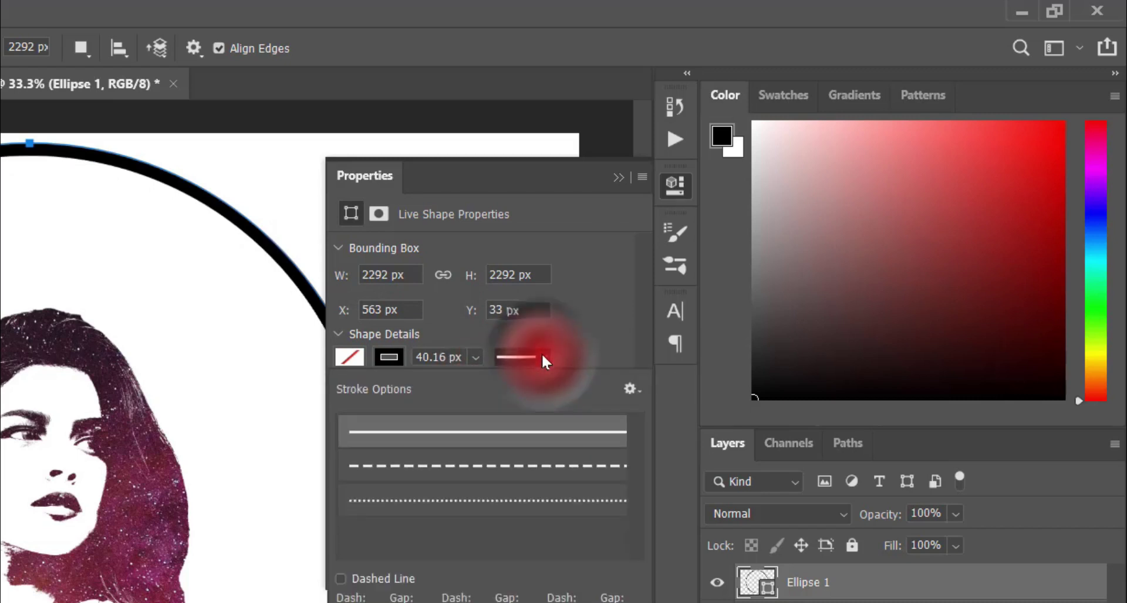
click(508, 477)
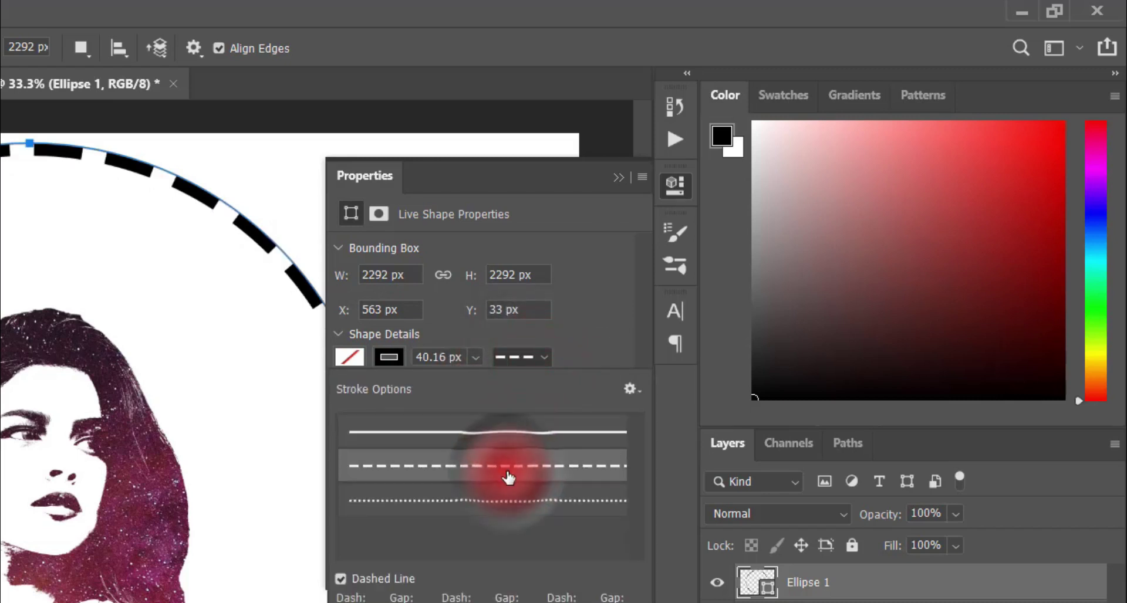
click(505, 505)
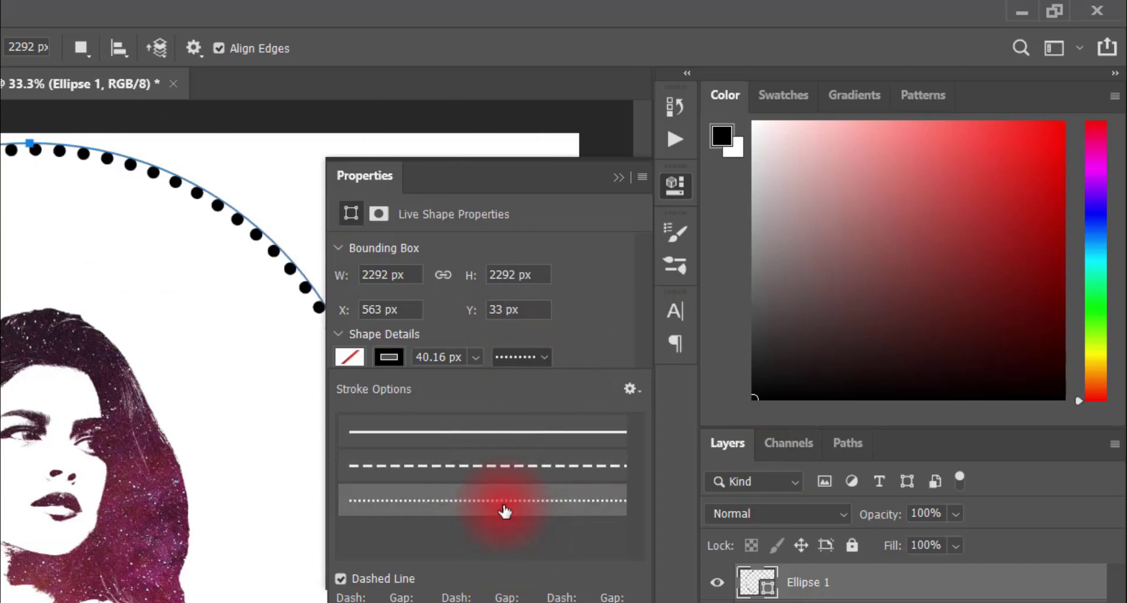
click(474, 355)
drag(464, 387, 487, 382)
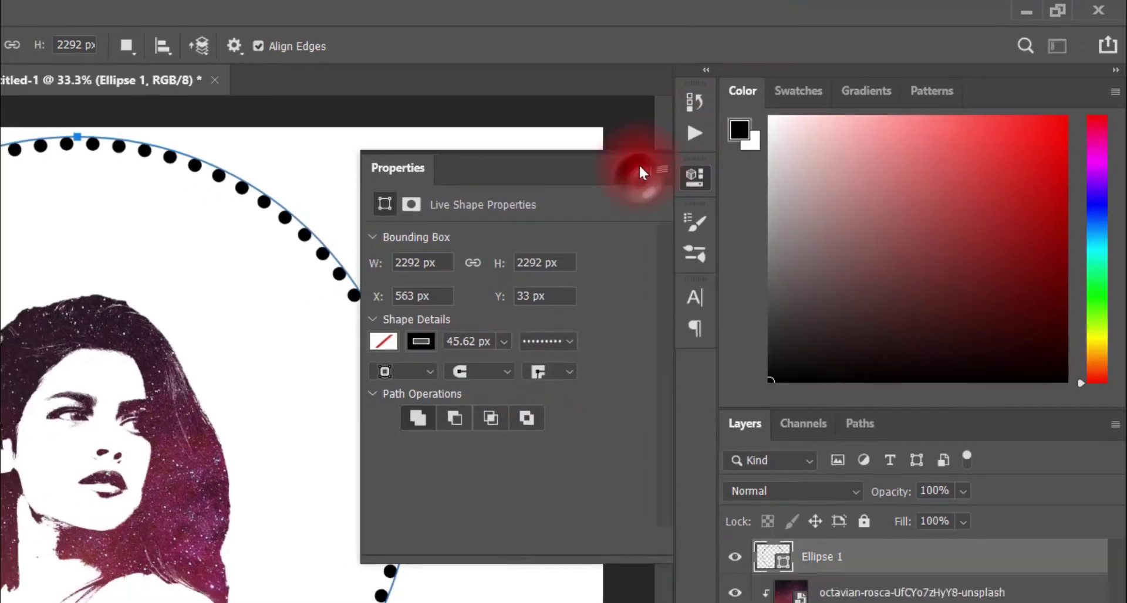
click(618, 177)
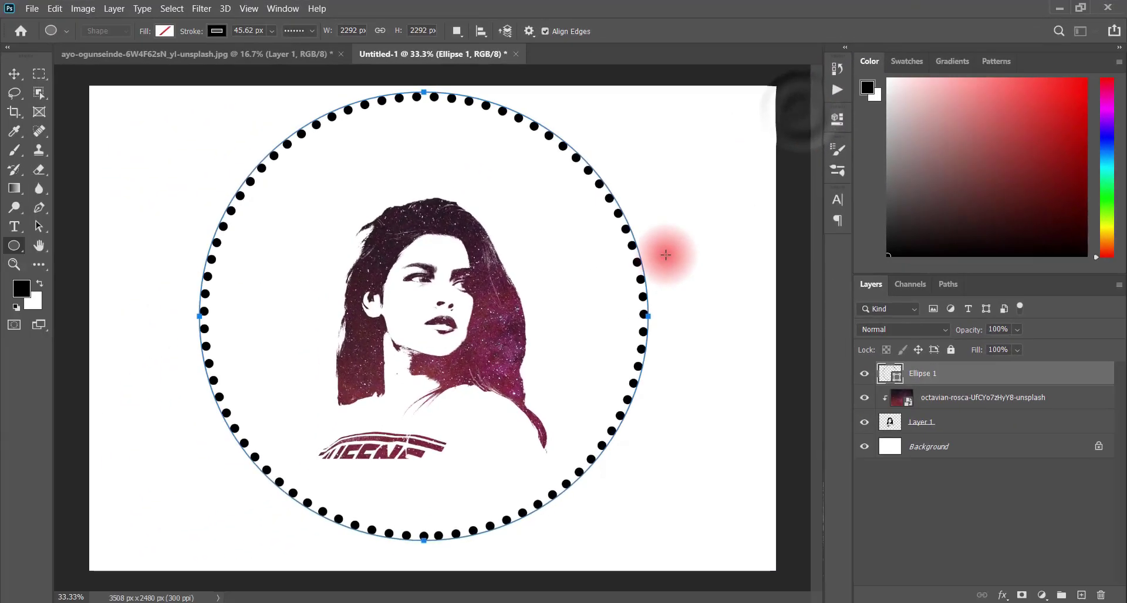
Move the dotted circle down around the portrait, with its center at about X 1739, Y 1315 px.
key(ctrl+t)
drag(463, 322, 465, 340)
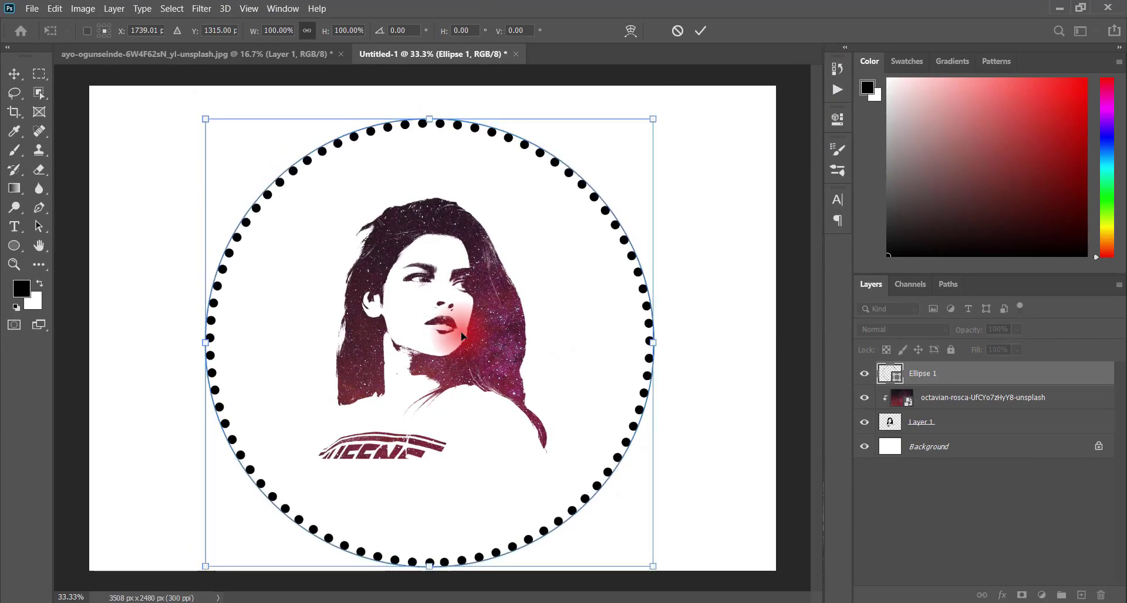
click(702, 30)
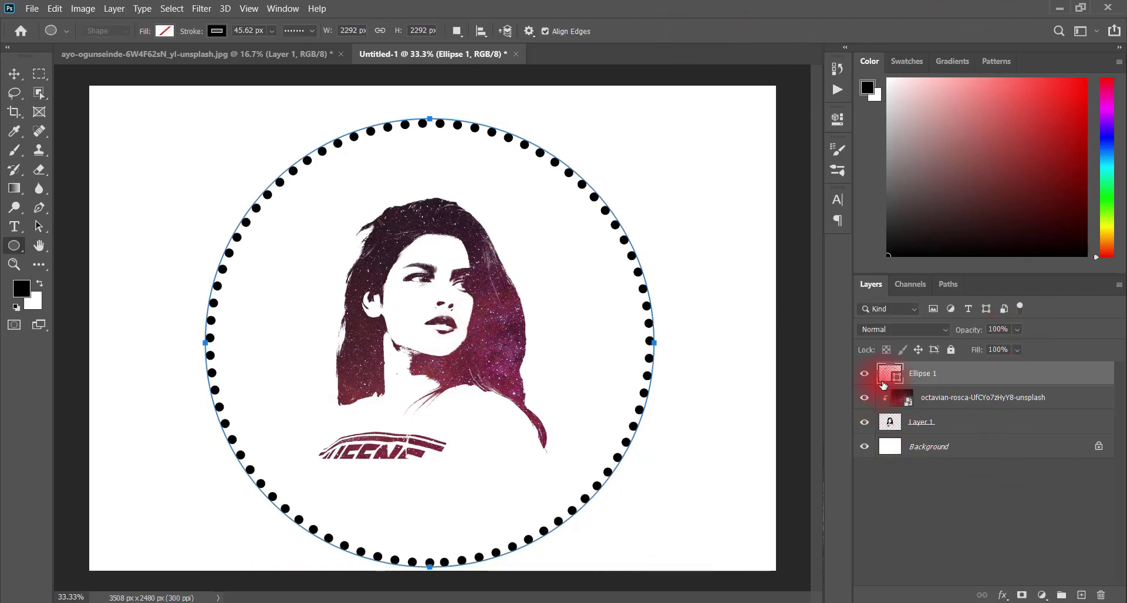
Place the blue galaxy image from Downloads above the dotted circle, scale it to about 19.24% to cover the page, and clip it to Ellipse 1.
click(624, 598)
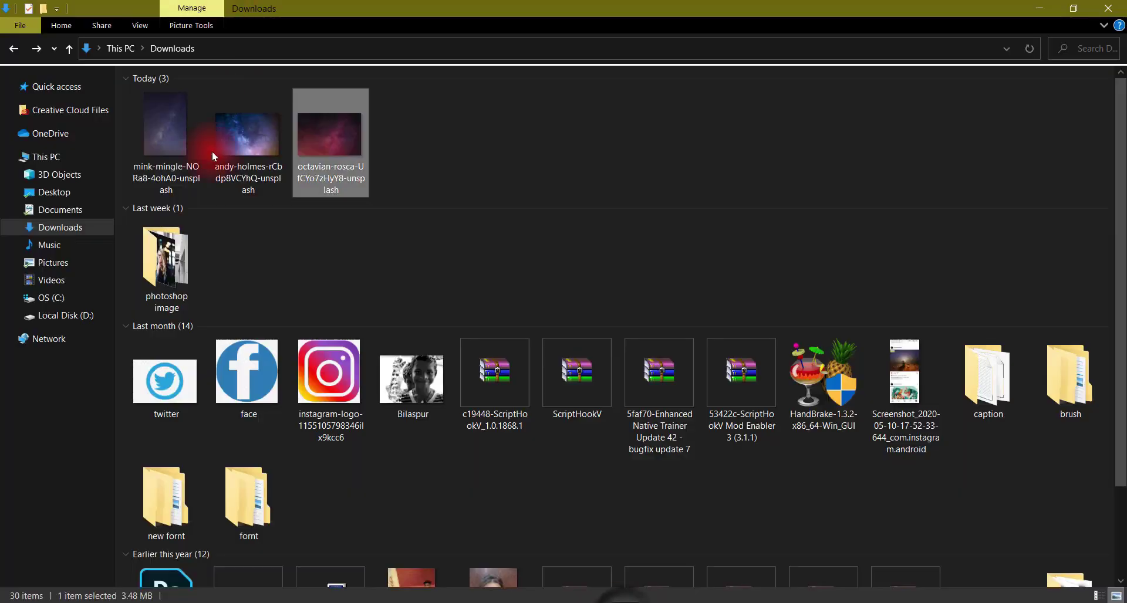
drag(231, 146, 638, 429)
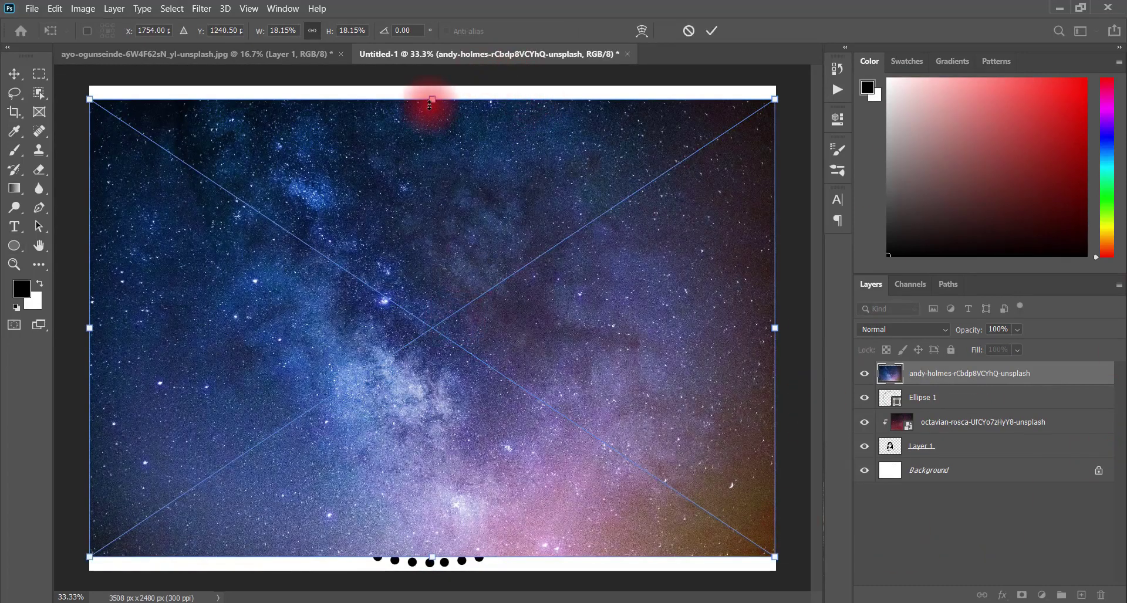
drag(431, 100, 432, 86)
drag(432, 557, 432, 578)
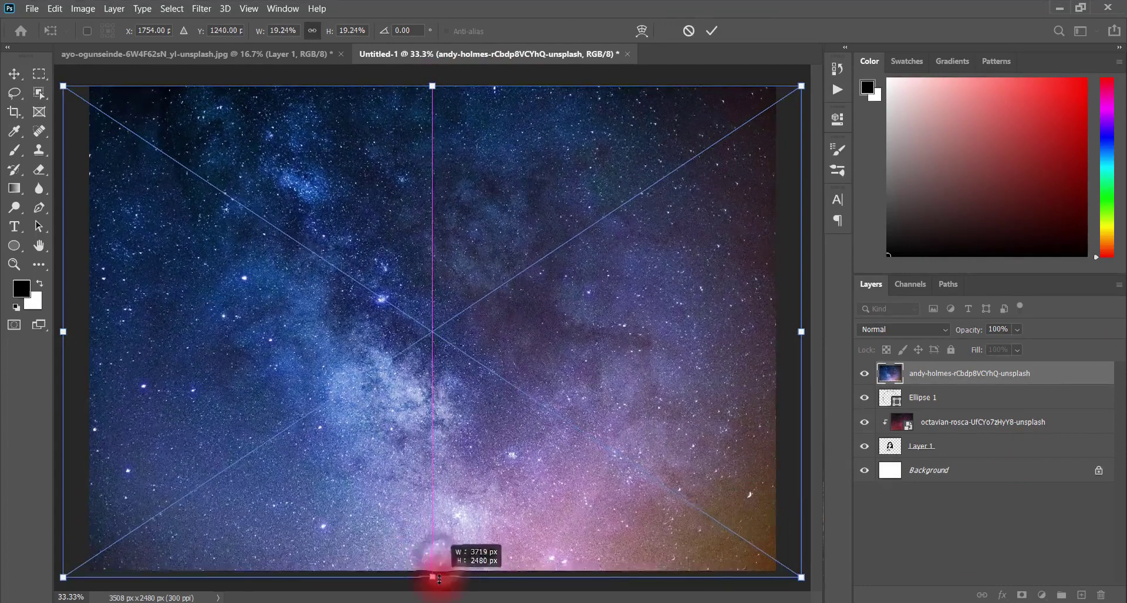
alt+click(958, 382)
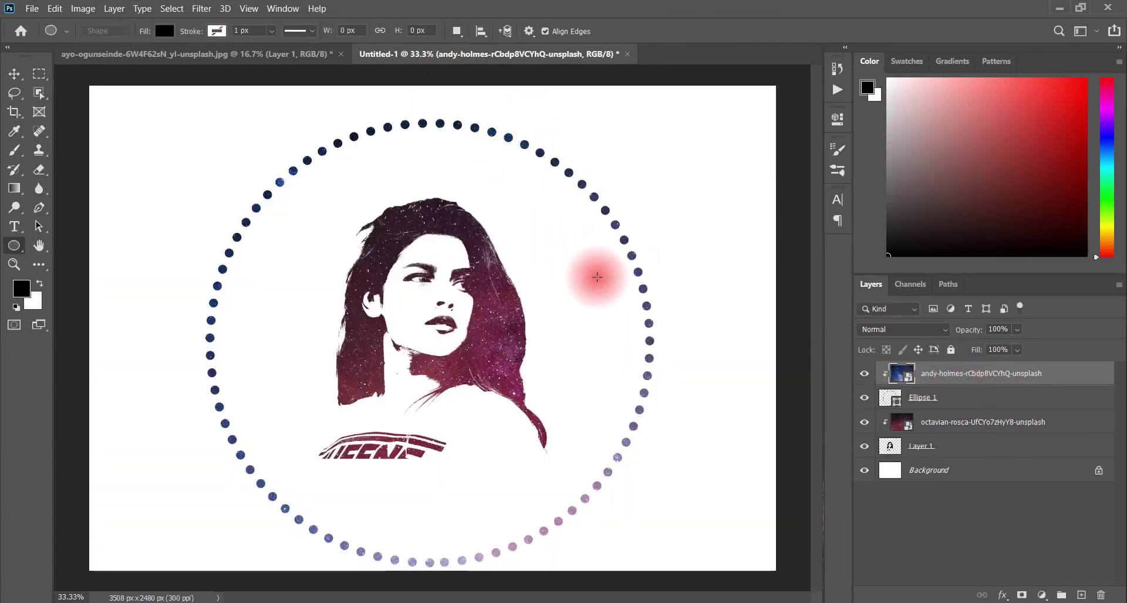
Shift the red nebula image inside the portrait by about 69 px horizontally and 183 px vertically.
key(v)
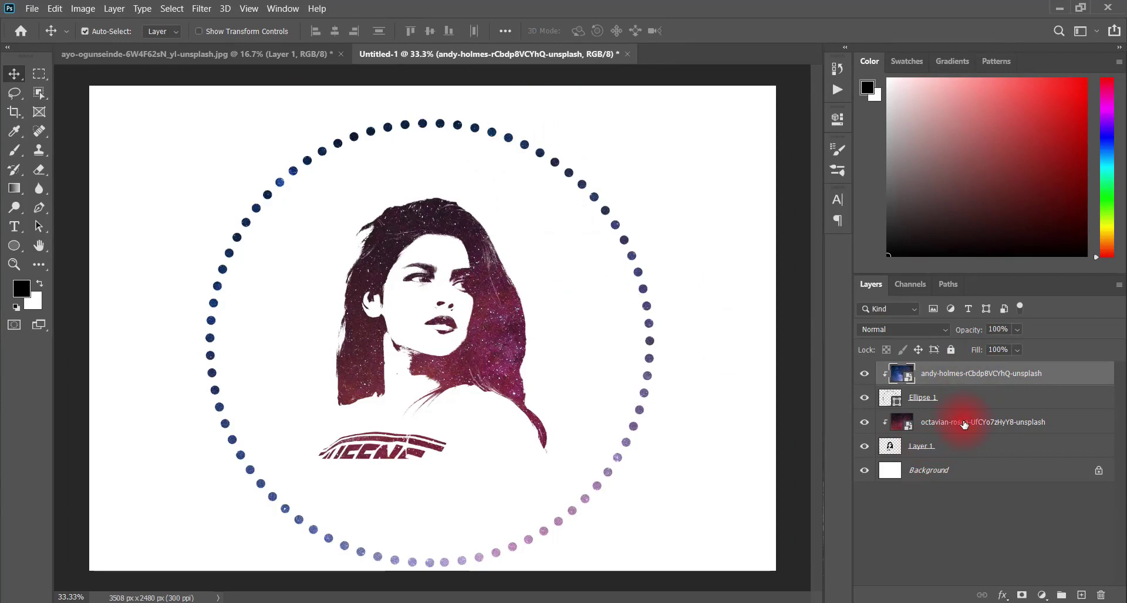
click(965, 424)
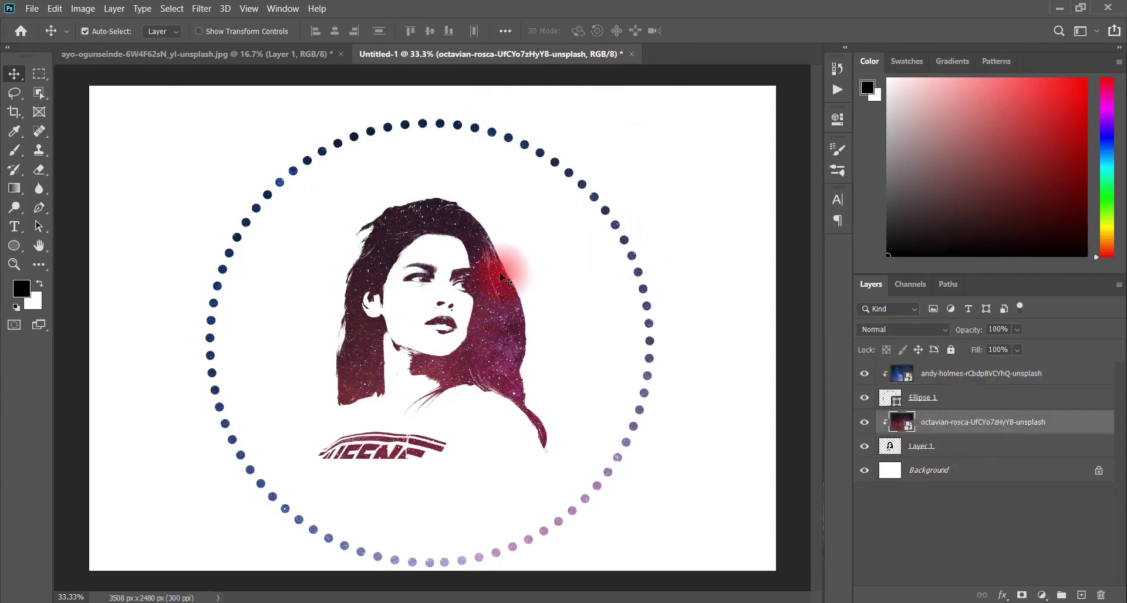
click(1050, 425)
click(488, 302)
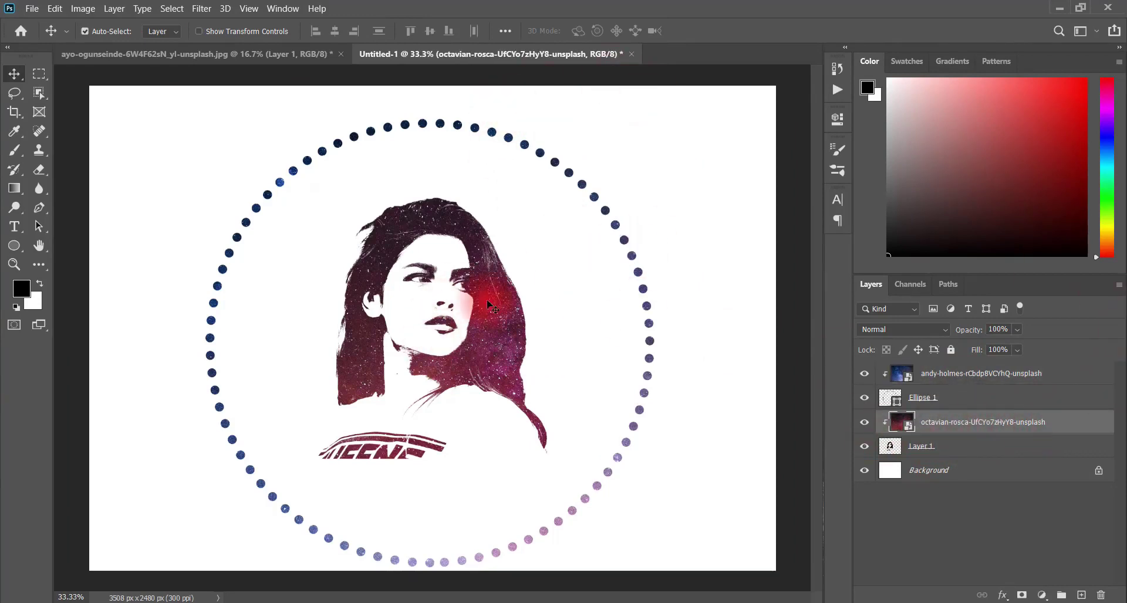
drag(582, 388, 478, 329)
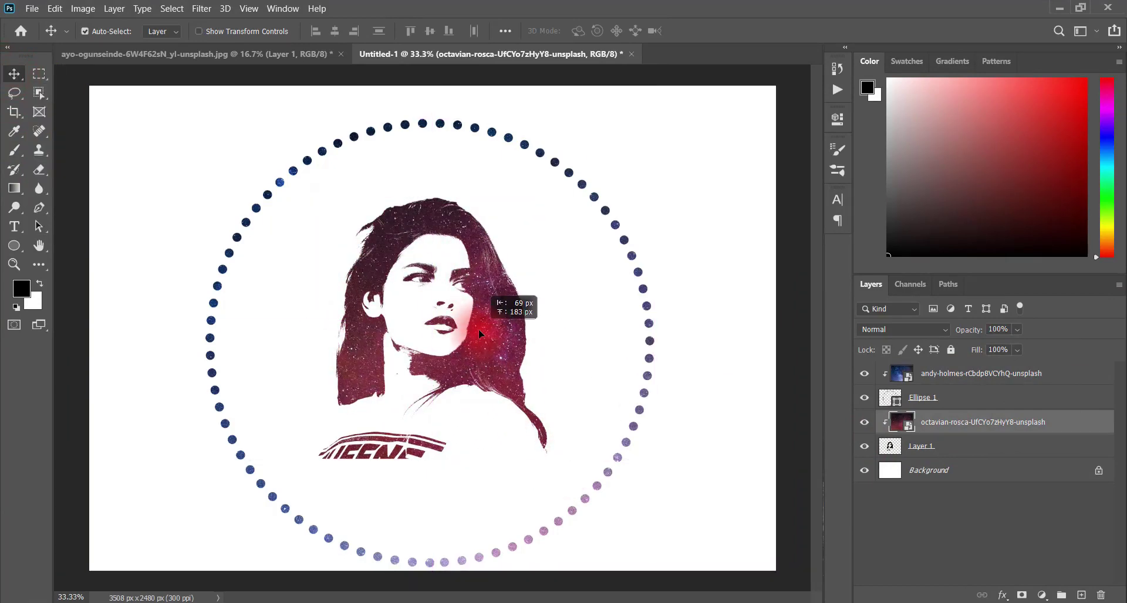
Try to reposition the blue galaxy image inside the dotted circle.
click(1001, 378)
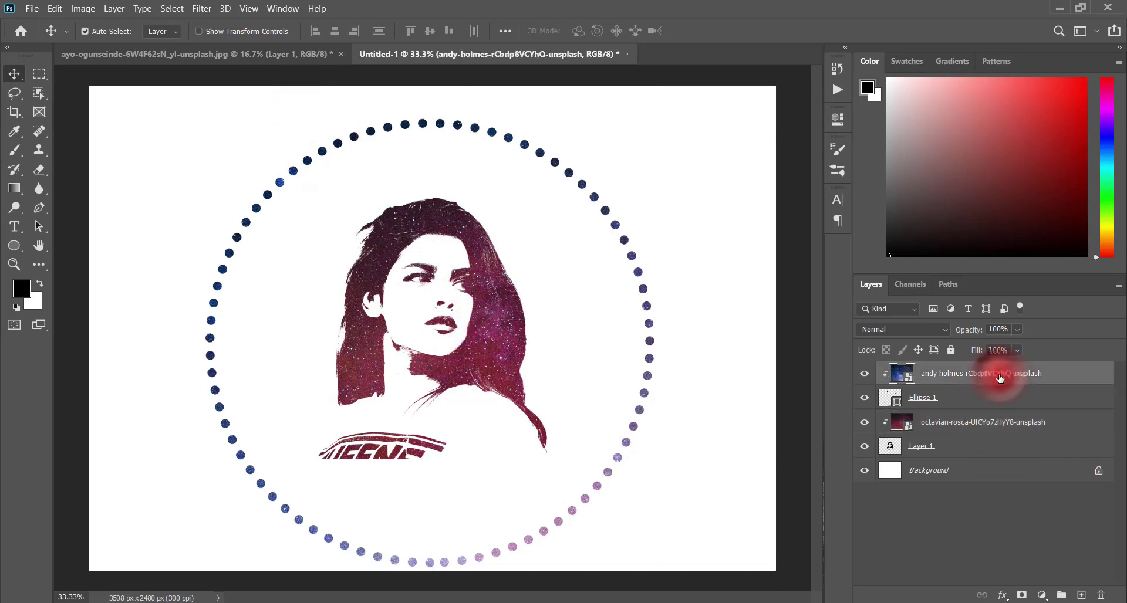
mouse_move(393, 126)
mouse_down()
mouse_move(409, 237)
mouse_move(410, 121)
mouse_up()
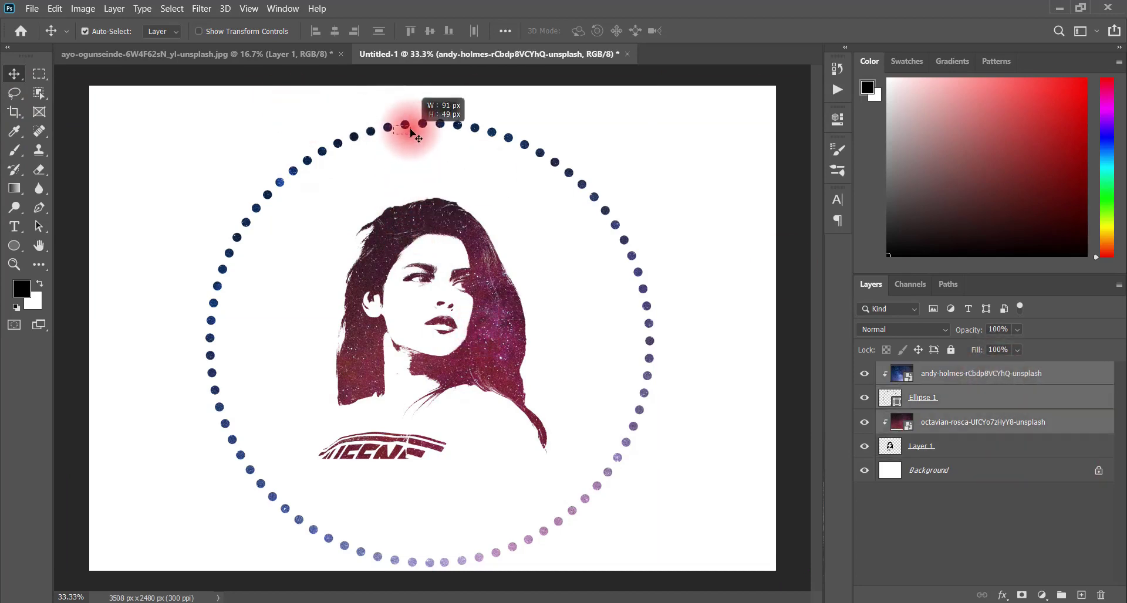
click(1011, 400)
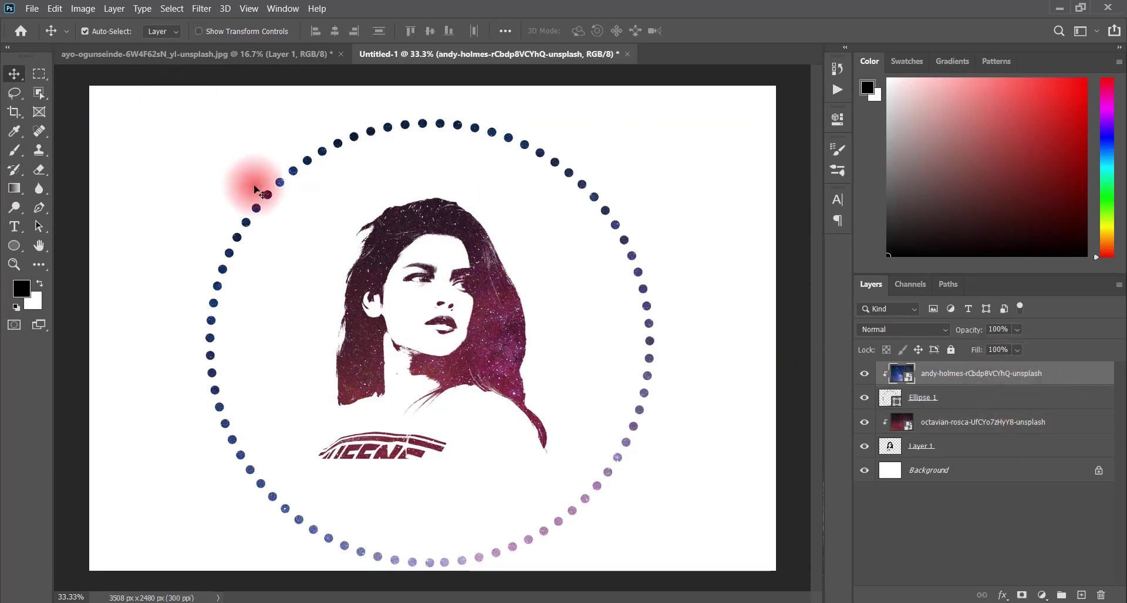
mouse_move(261, 179)
mouse_down()
mouse_move(284, 178)
mouse_move(241, 195)
mouse_move(319, 184)
mouse_move(255, 210)
mouse_move(250, 191)
mouse_up()
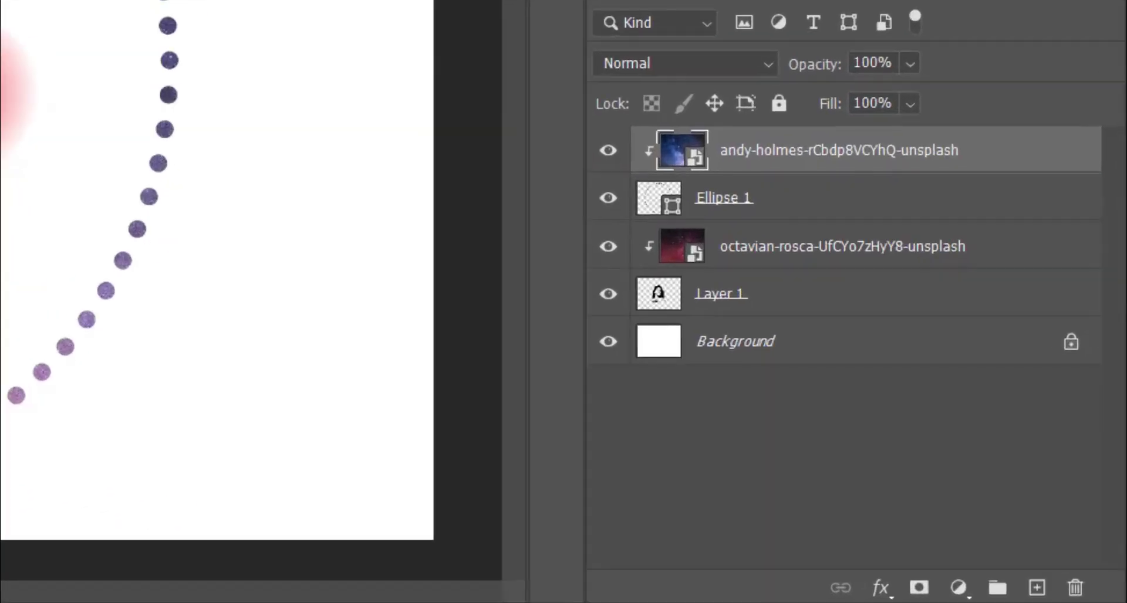
Add a gradient fill layer above the blue galaxy image, using a black-to-transparent gradient with its first color stop at 000000.
click(958, 588)
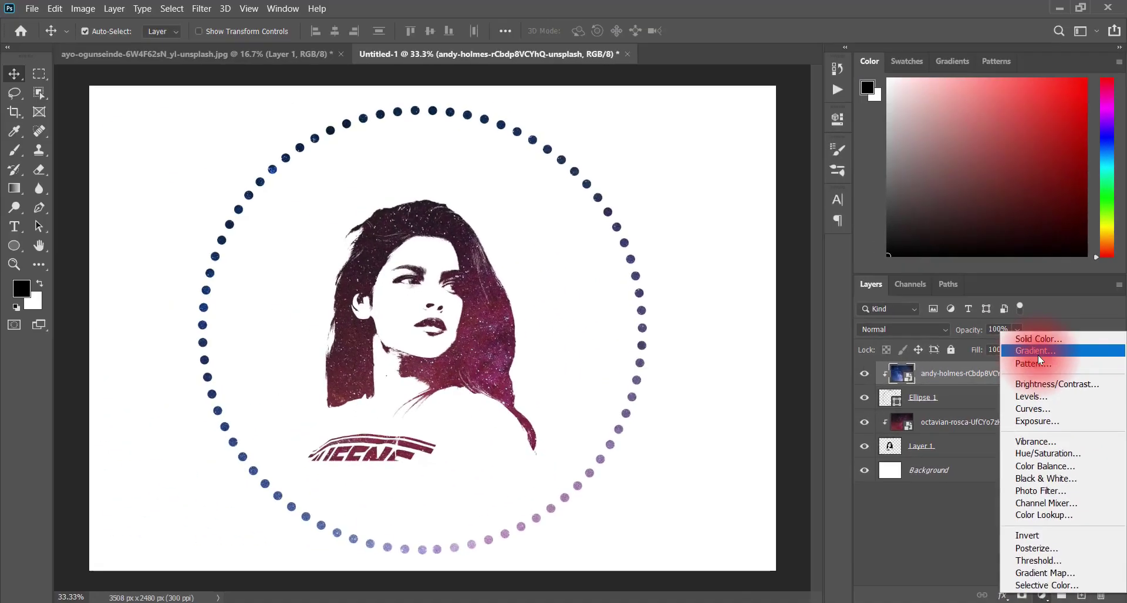
click(997, 196)
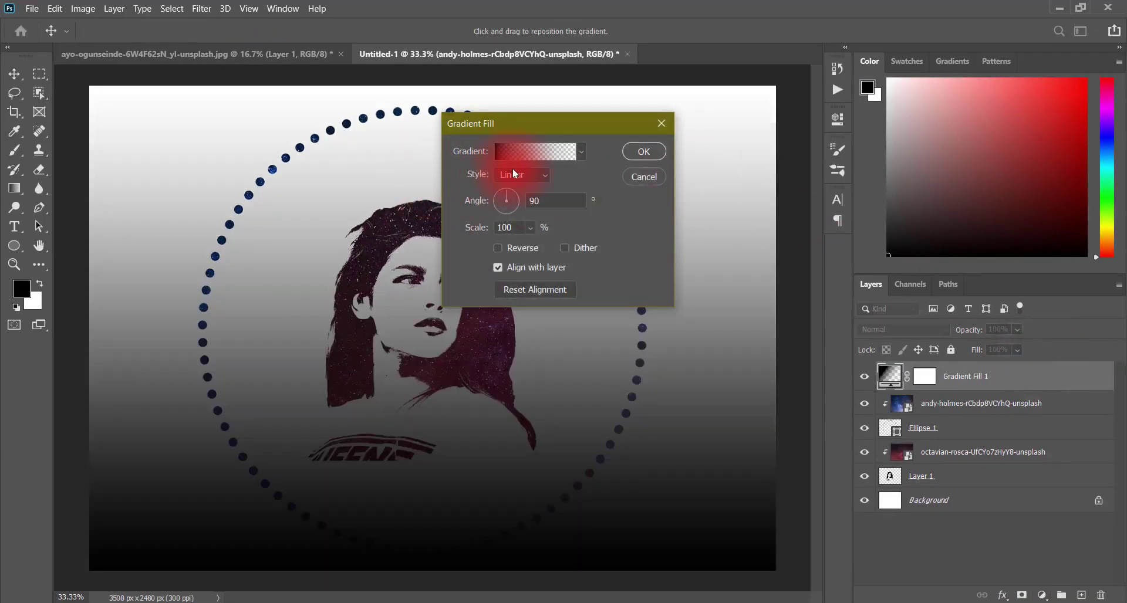
click(515, 150)
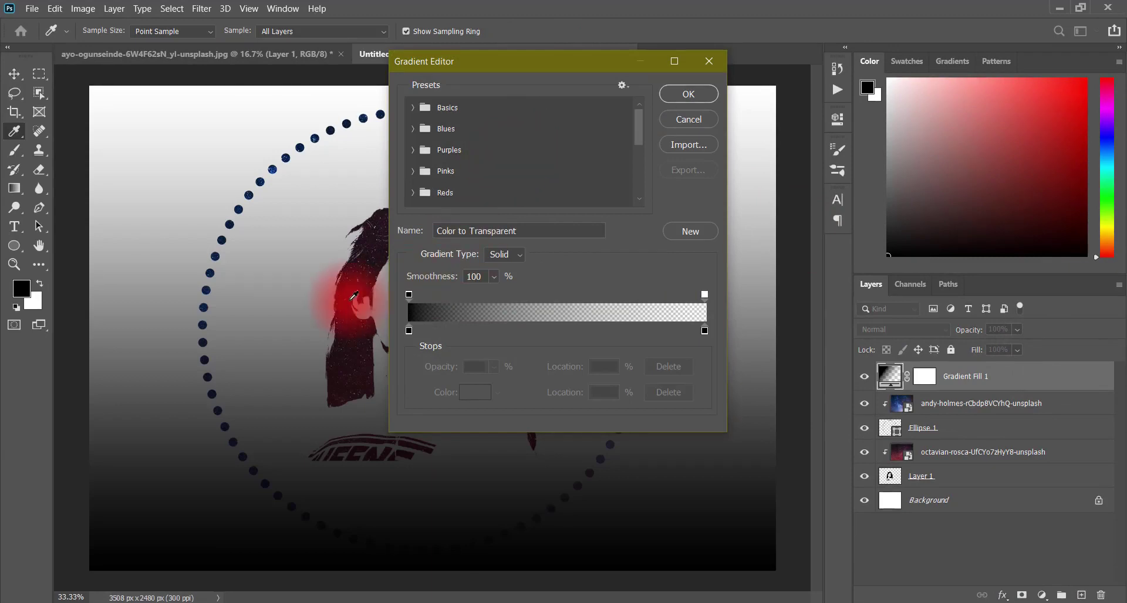
click(409, 331)
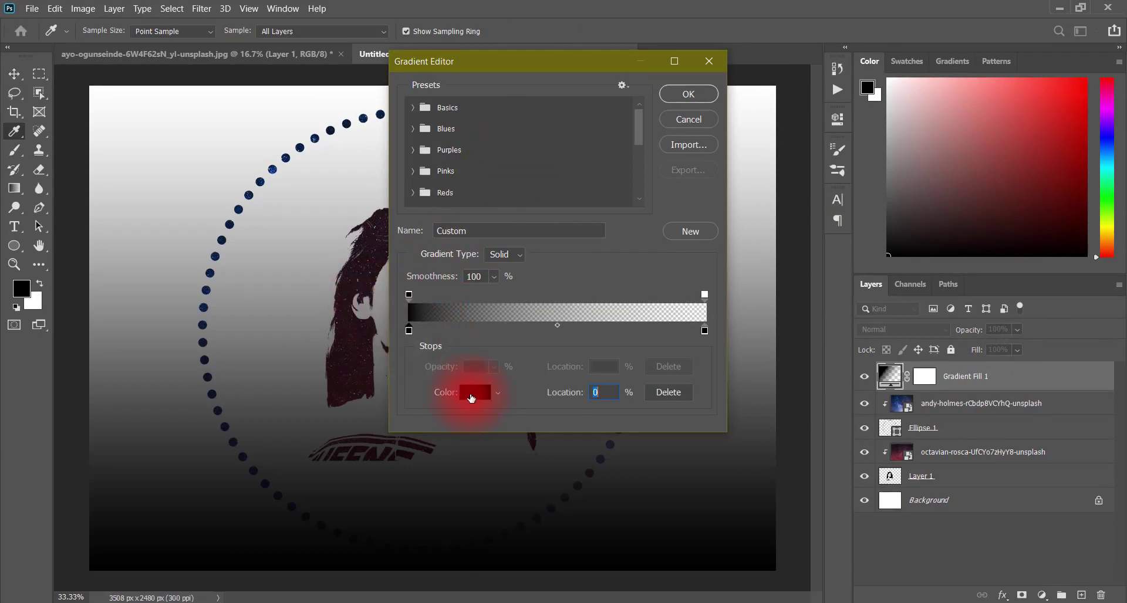
click(474, 392)
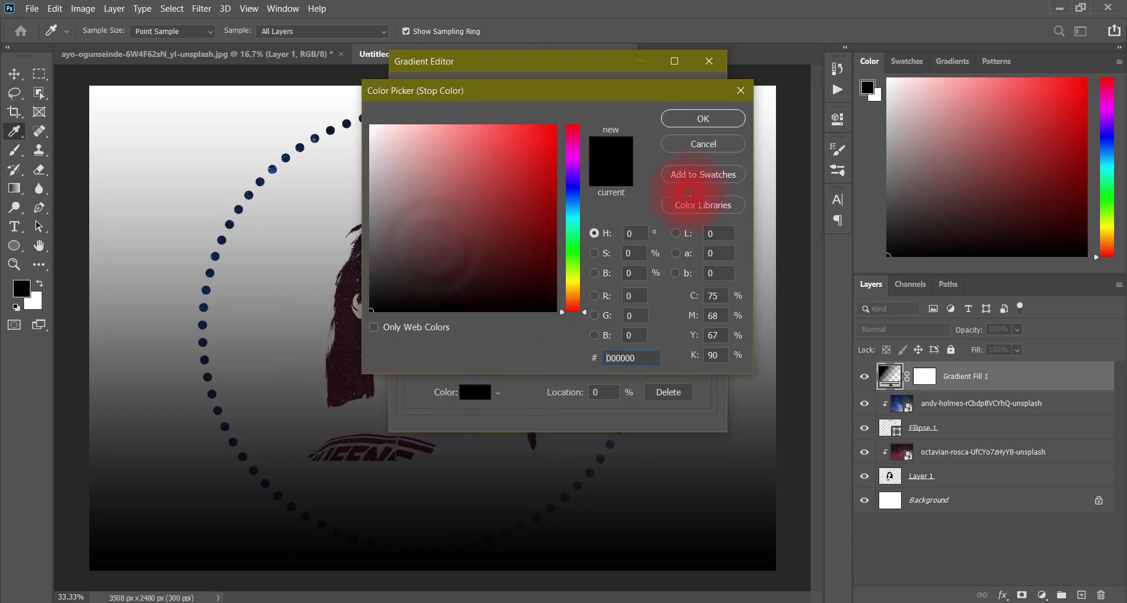
click(697, 124)
click(681, 97)
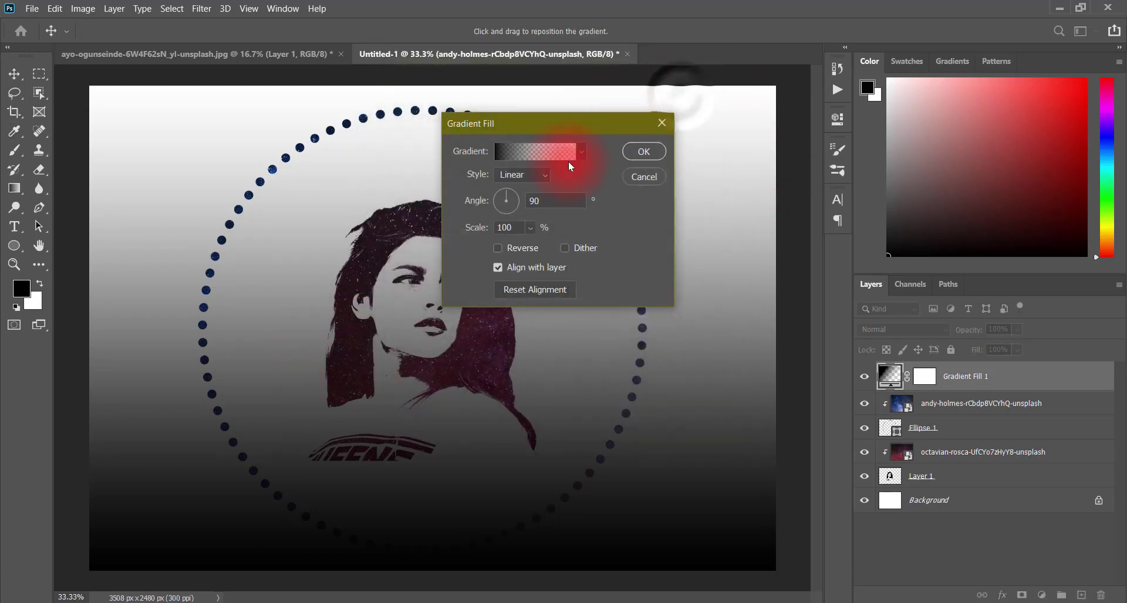
Make the gradient fill radial and reversed with a scale of 210%, and apply it.
click(526, 175)
click(526, 202)
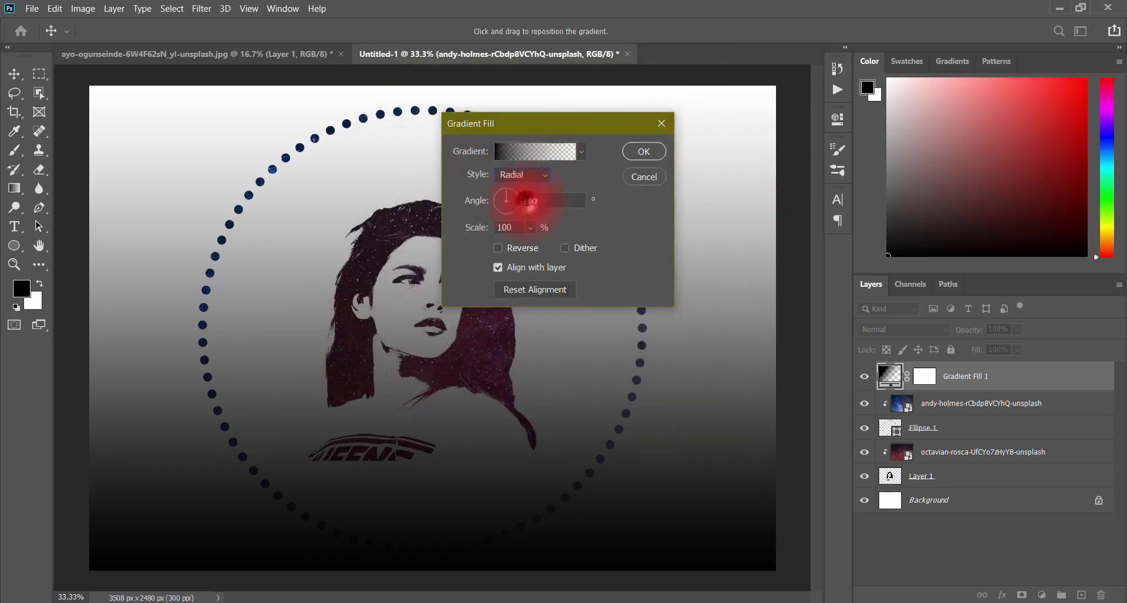
click(508, 248)
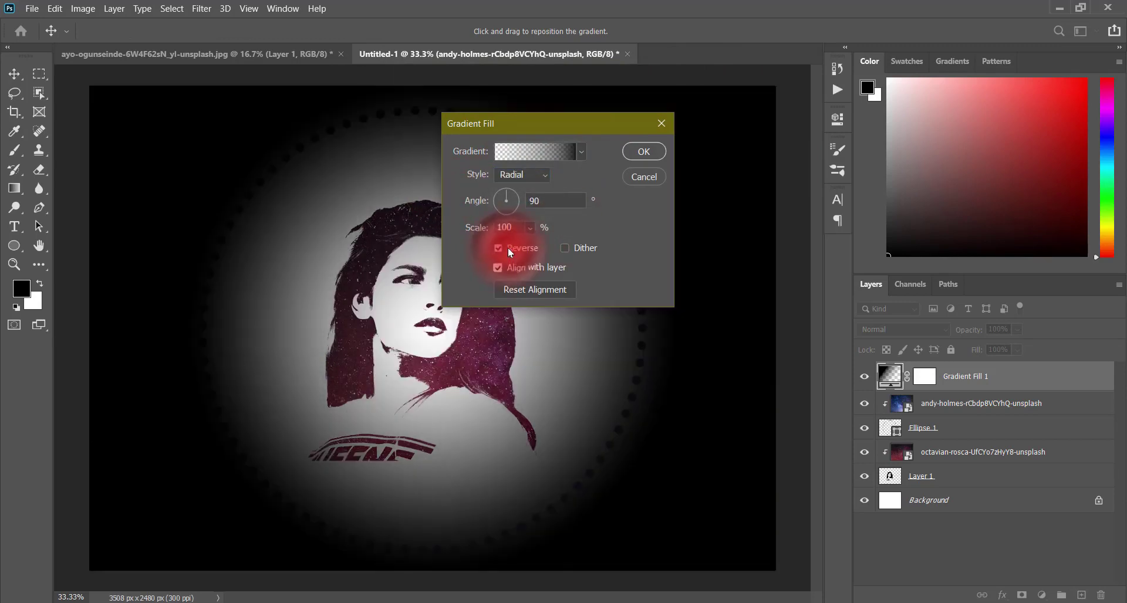
click(531, 228)
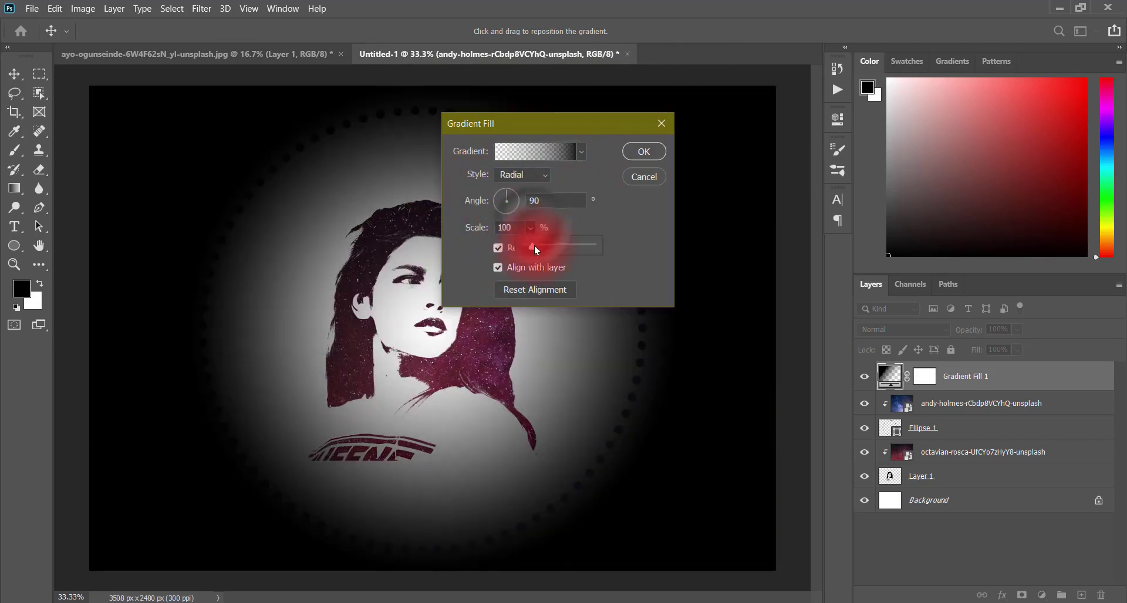
mouse_move(534, 246)
mouse_down()
mouse_move(553, 250)
mouse_move(541, 251)
mouse_up()
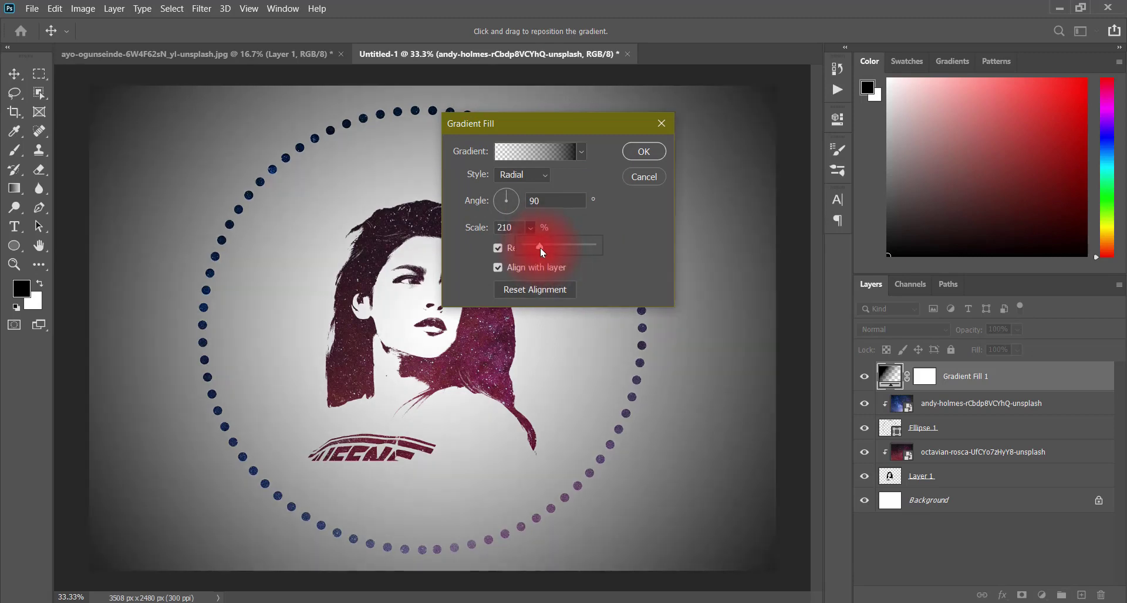
click(655, 152)
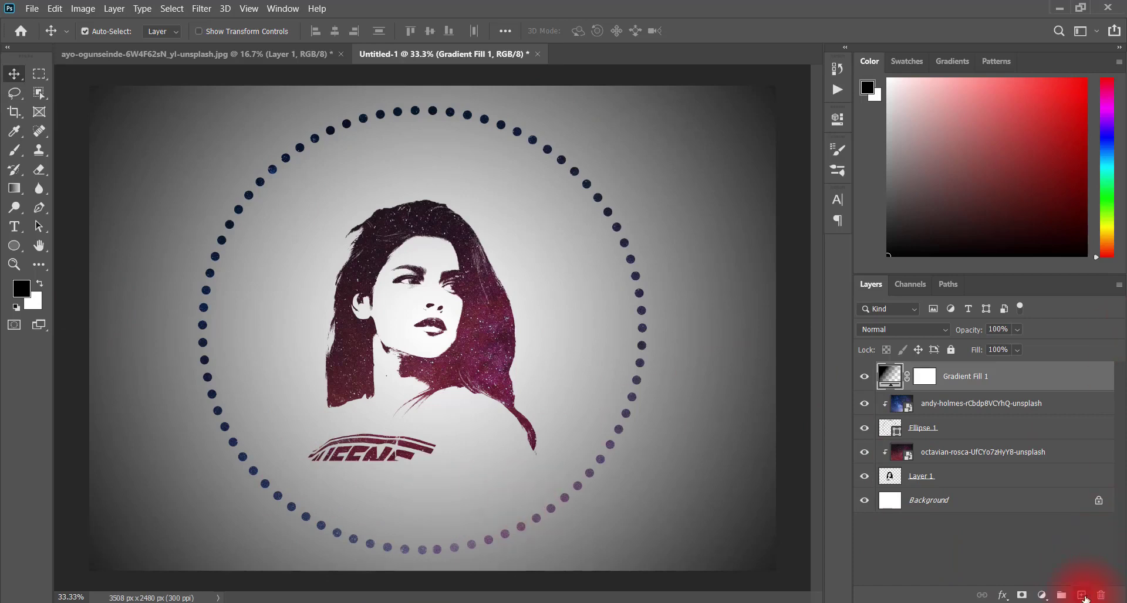
Add the text "Professional Photoshop" in black 20 pt Jokerman below the portrait, inside the dotted circle.
click(14, 230)
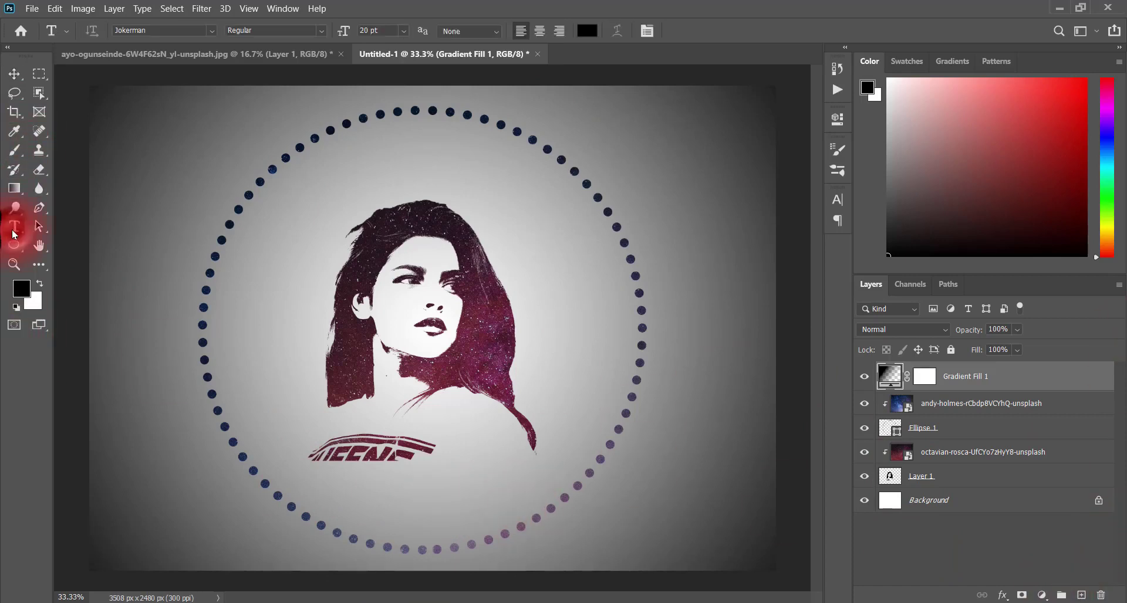
click(336, 501)
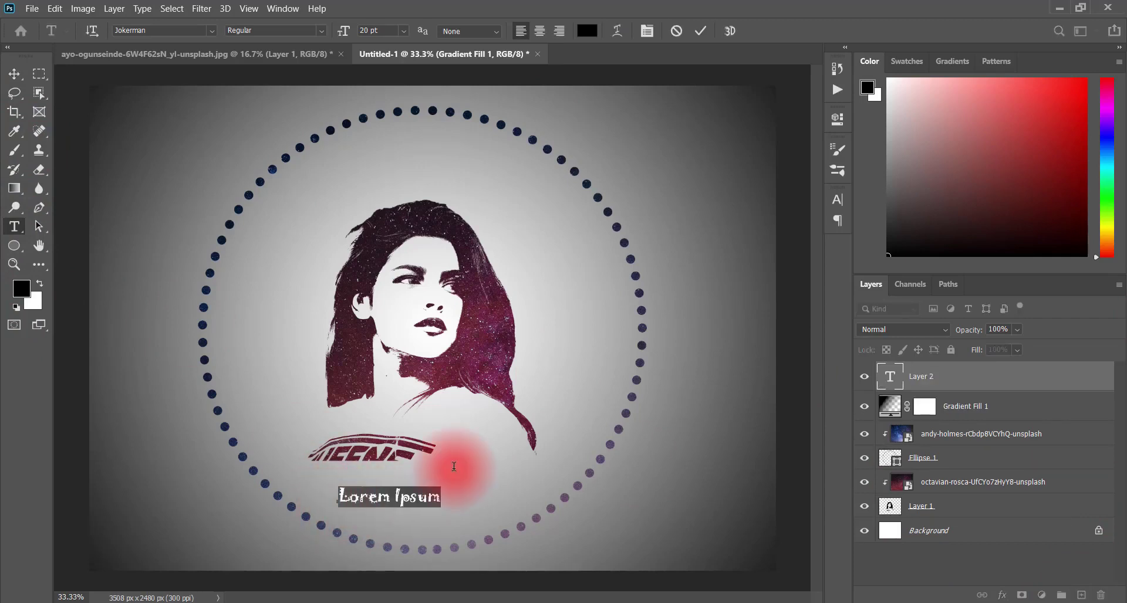
text(ofess)
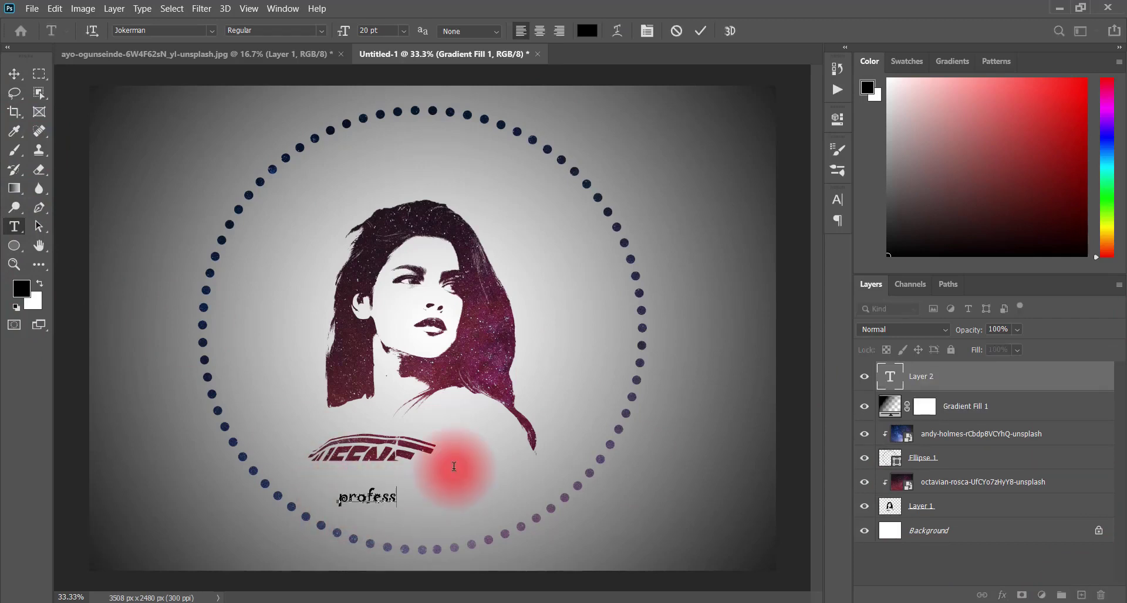
text(rofessional photoshop)
click(340, 499)
key(BackSpace)
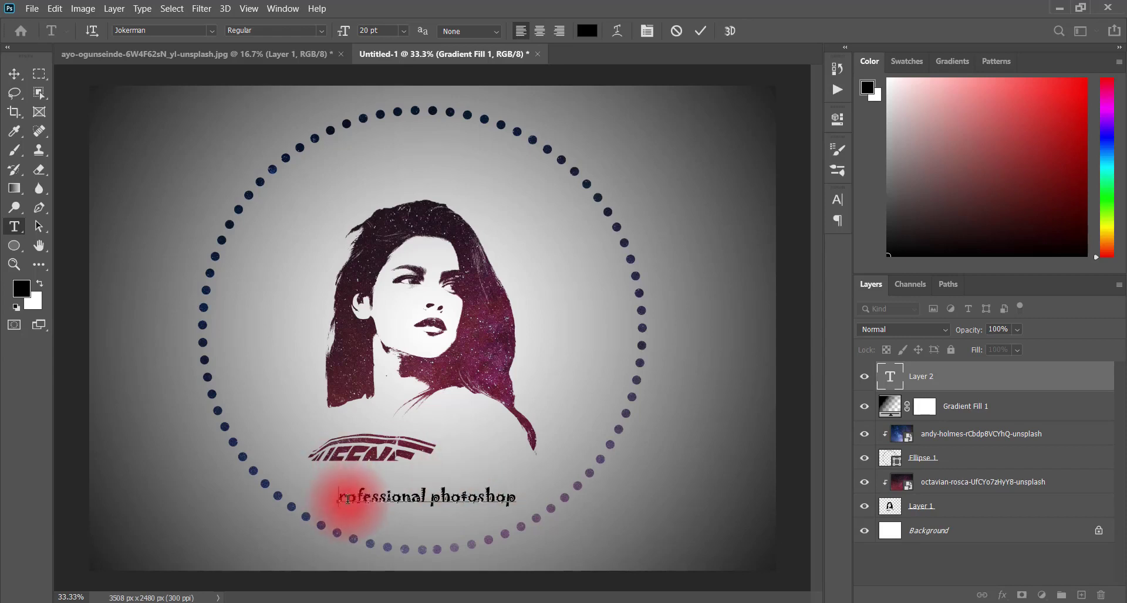
text(P)
click(451, 498)
key(BackSpace)
text(P)
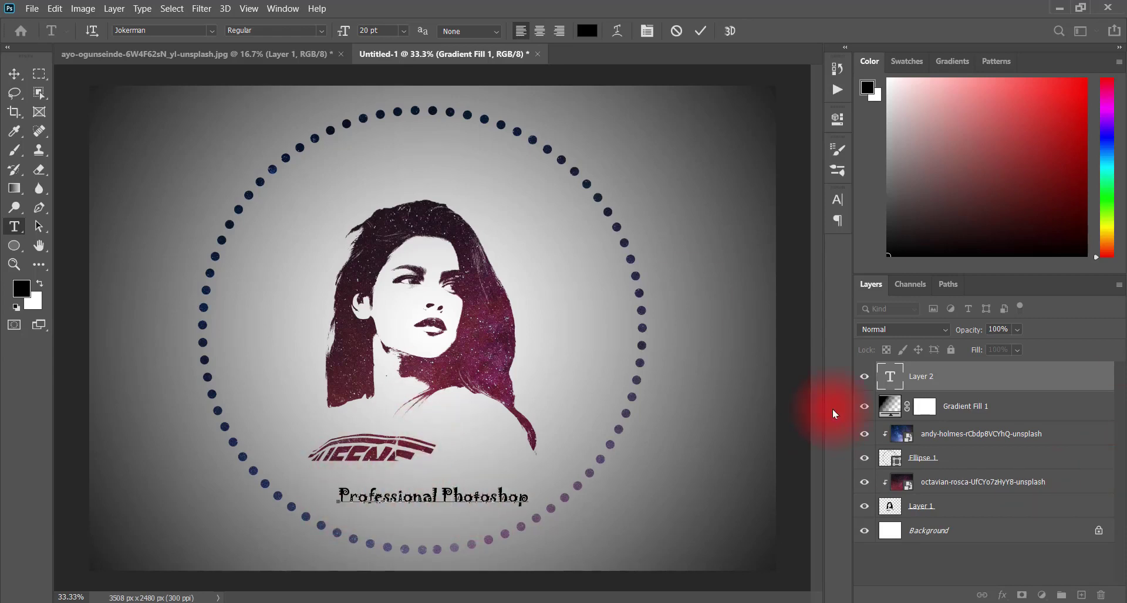
Align the horizontal centers of all layers above the background, undo a trial vertical centering, and select only the text layer.
shift+click(961, 508)
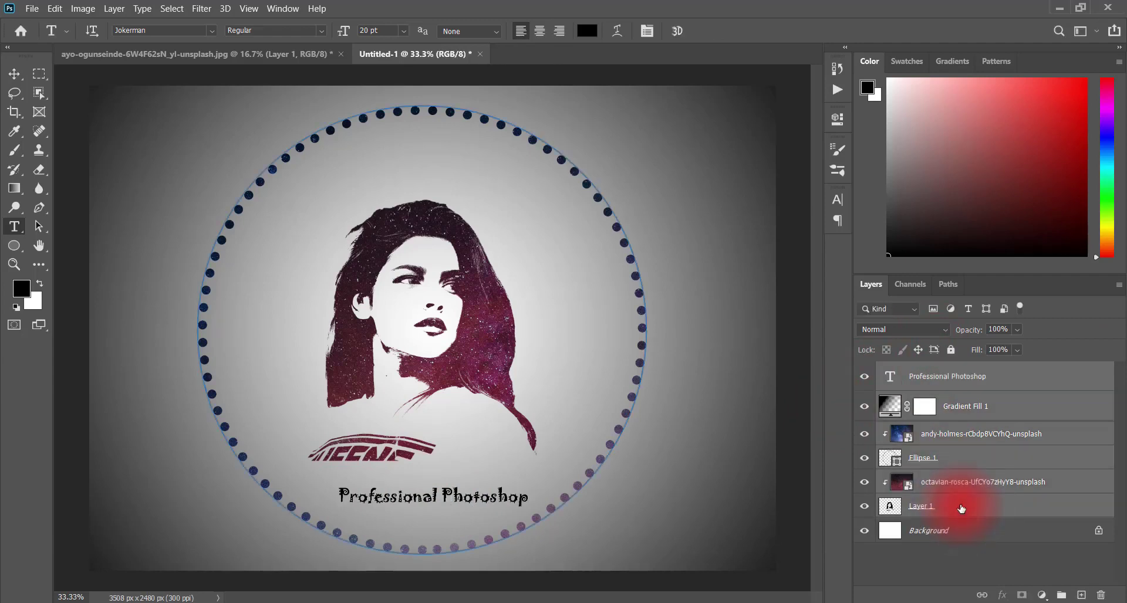
click(14, 74)
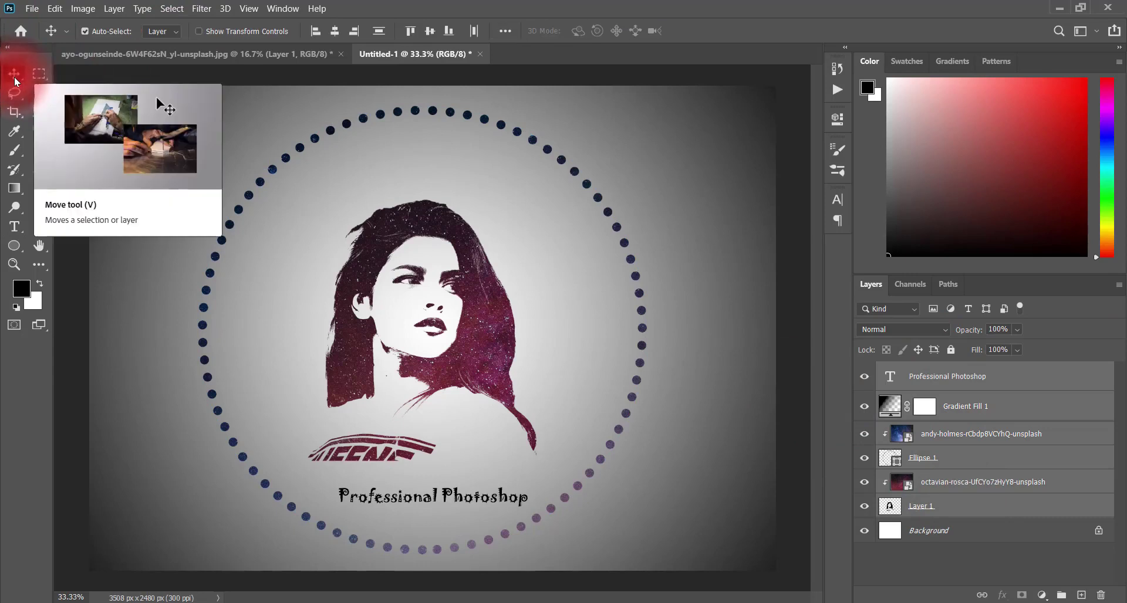
click(335, 33)
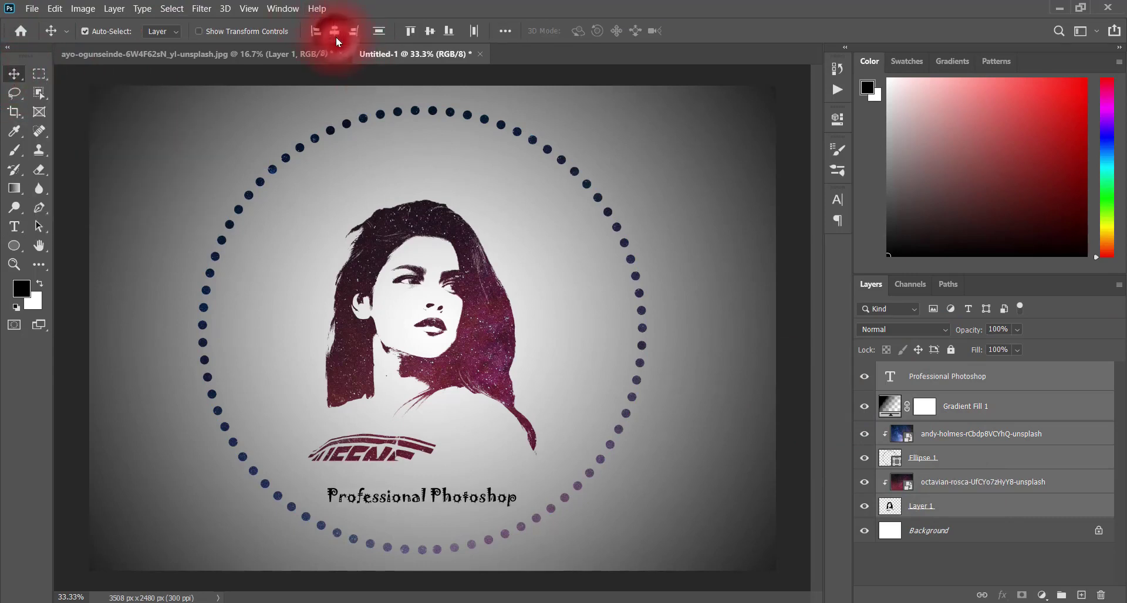
click(429, 32)
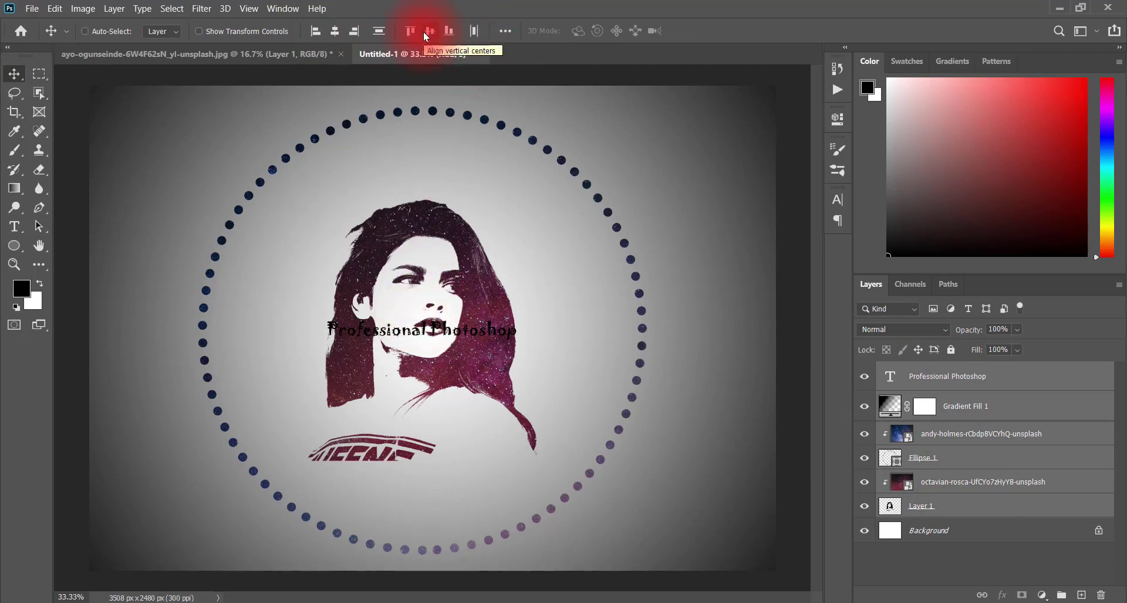
key(ctrl+z)
click(992, 382)
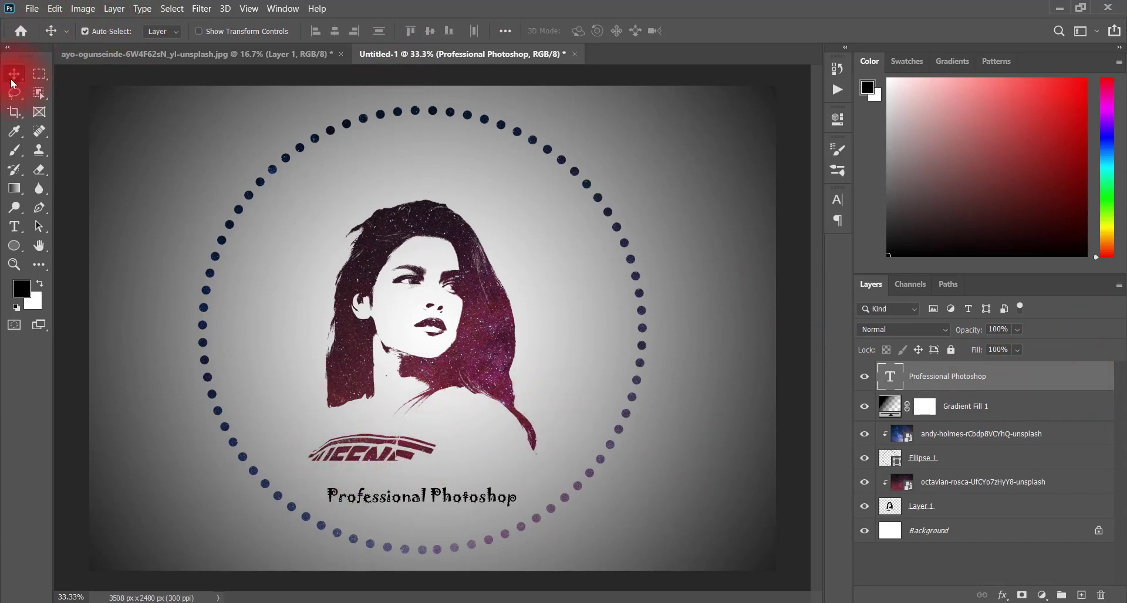
click(14, 227)
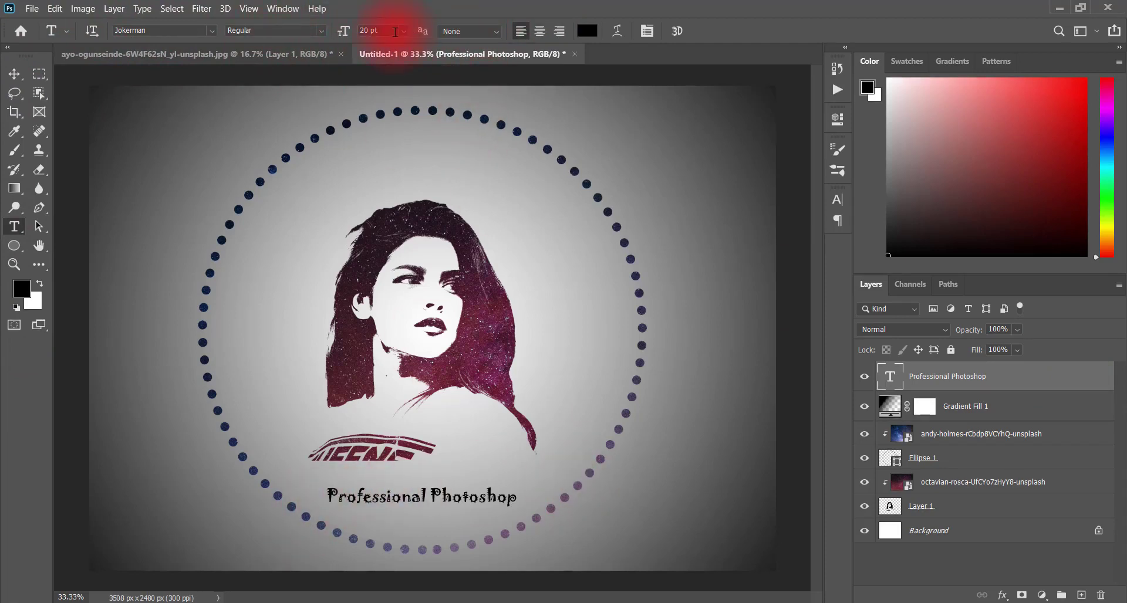
click(494, 30)
click(484, 28)
Place the purple Milky Way image from Downloads above the text layer and clip it to the "Professional Photoshop" text.
key(super+e)
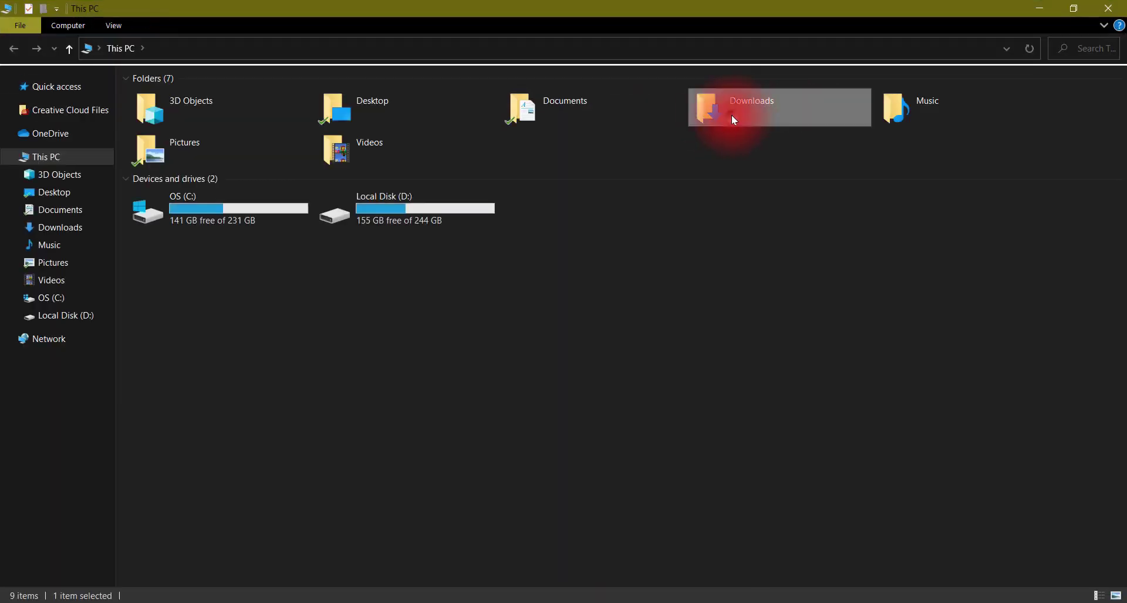
double_click(731, 115)
drag(166, 145, 416, 300)
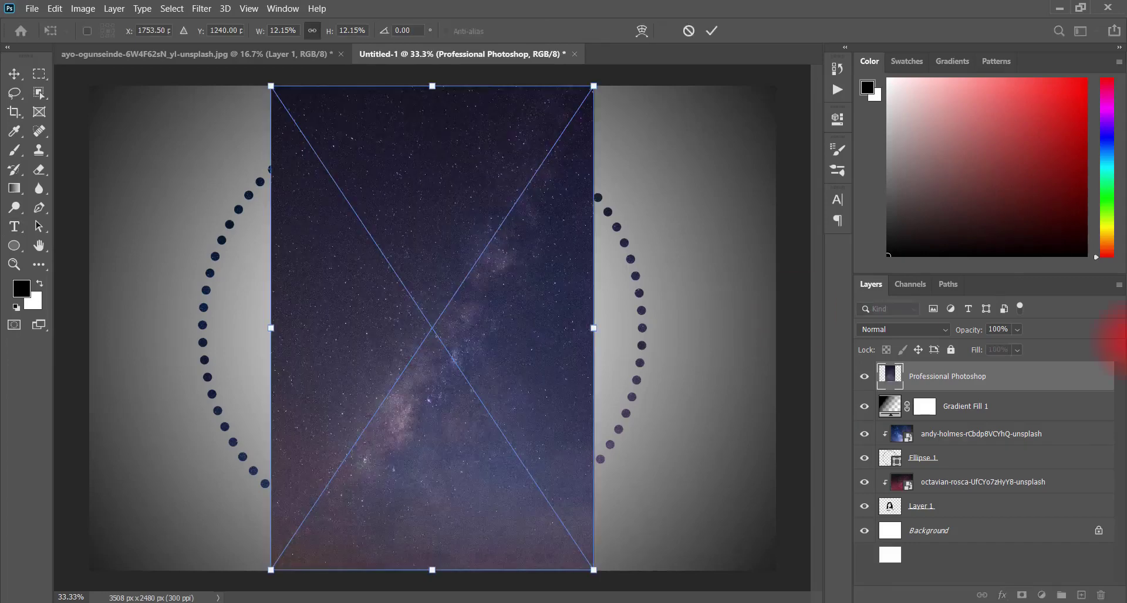
key(Return)
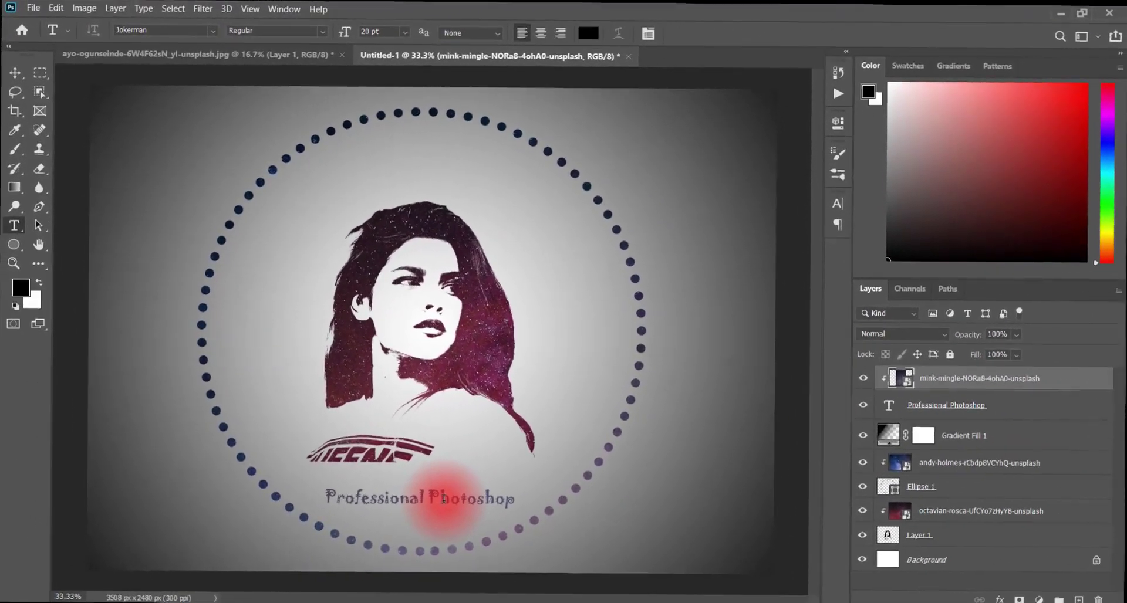
key(v)
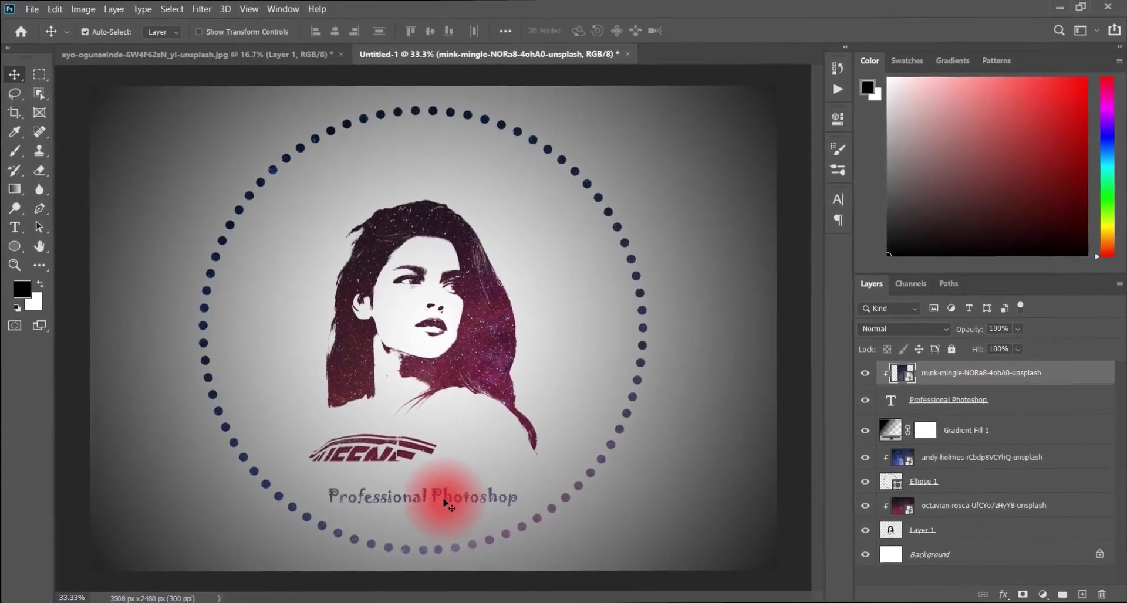